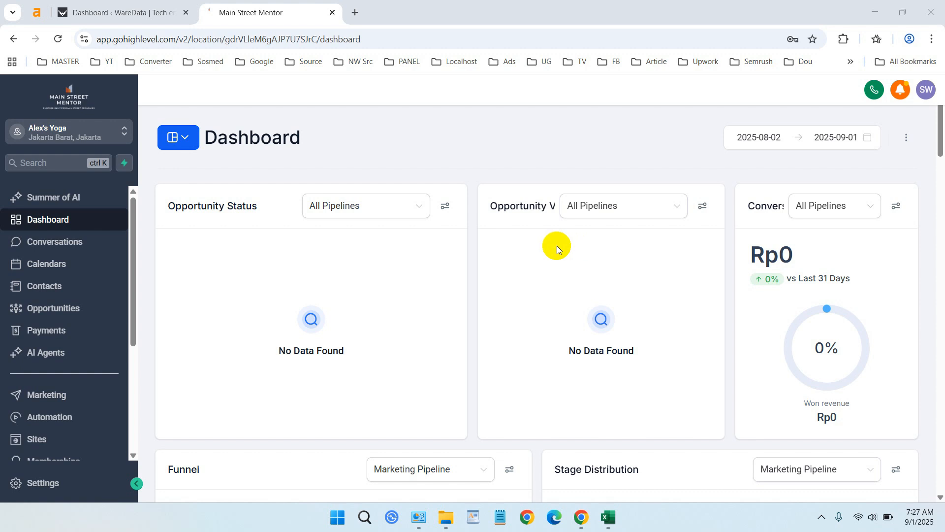
# Step: Open the domain settings from the Sites area of the sub-account
pyautogui.scroll(-3, 70, 268)
pyautogui.click(73, 274)
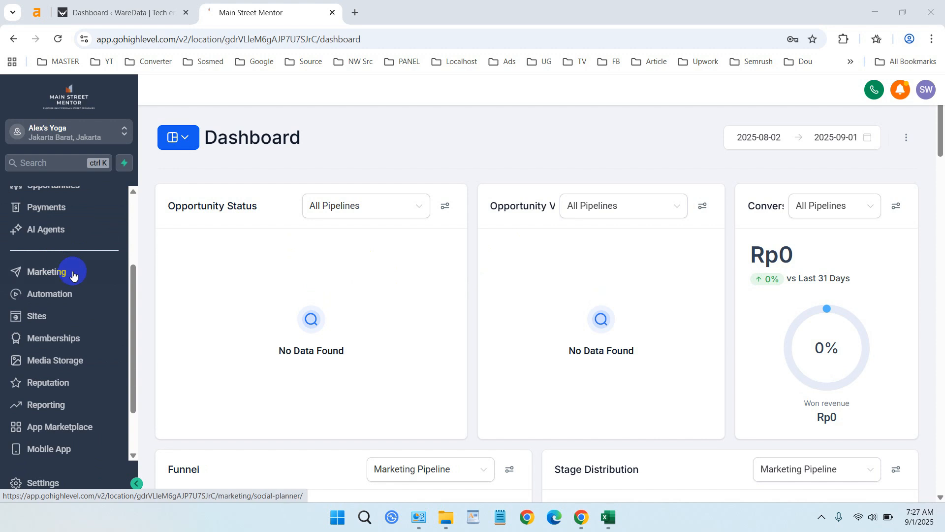
pyautogui.click(43, 317)
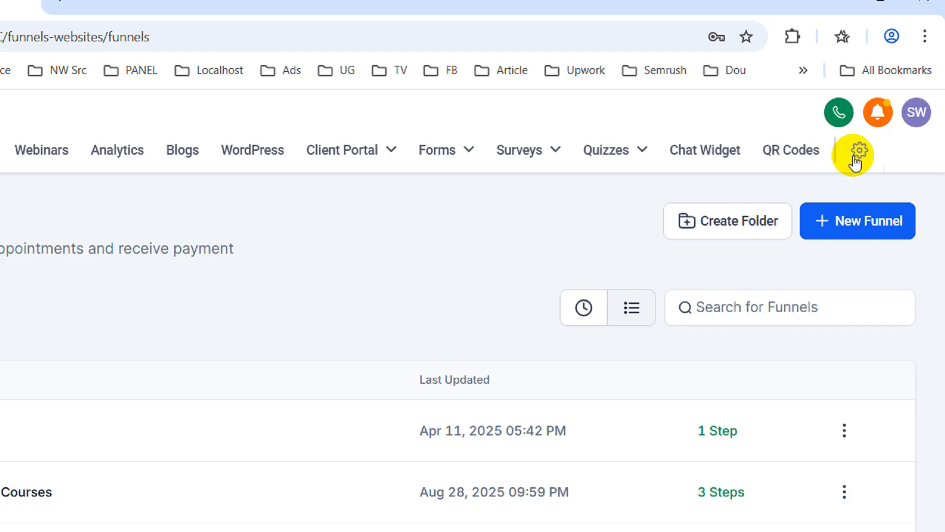
pyautogui.click(884, 122)
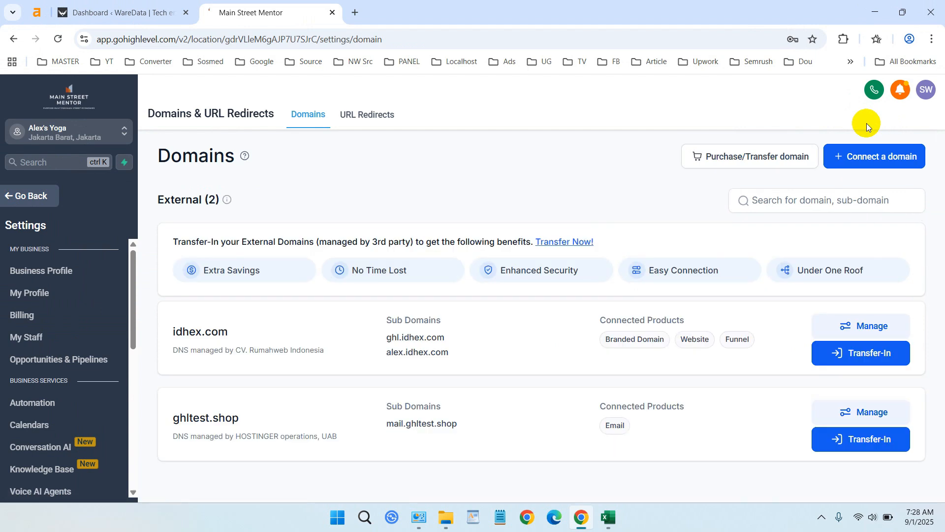
# Step: Start connecting a domain for Funnel/Website/Store/Blog/Webinar and submit arvan.idhex.com as the domain
pyautogui.click(866, 159)
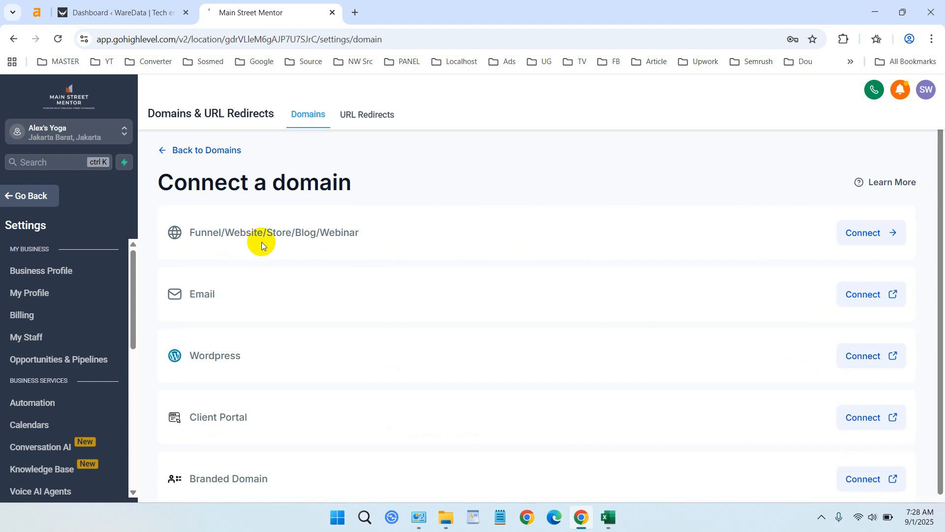
pyautogui.click(861, 235)
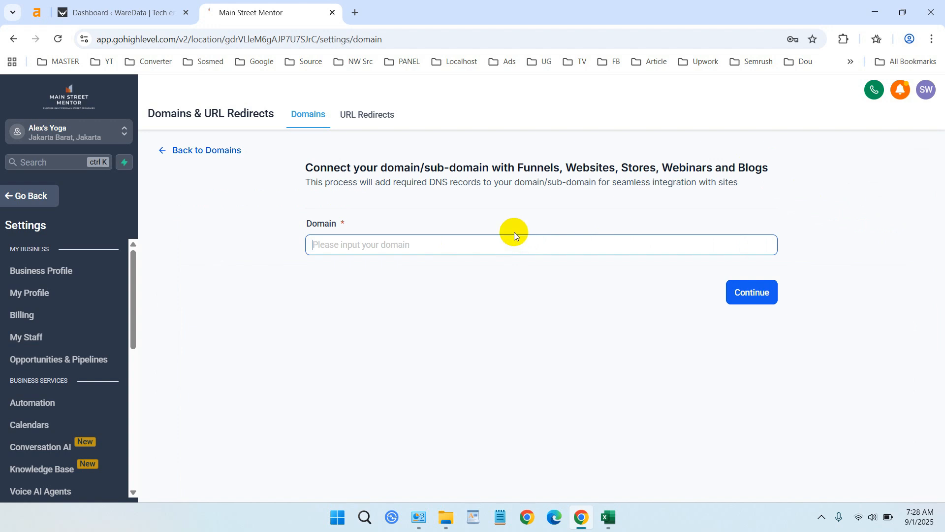
pyautogui.write('ar')
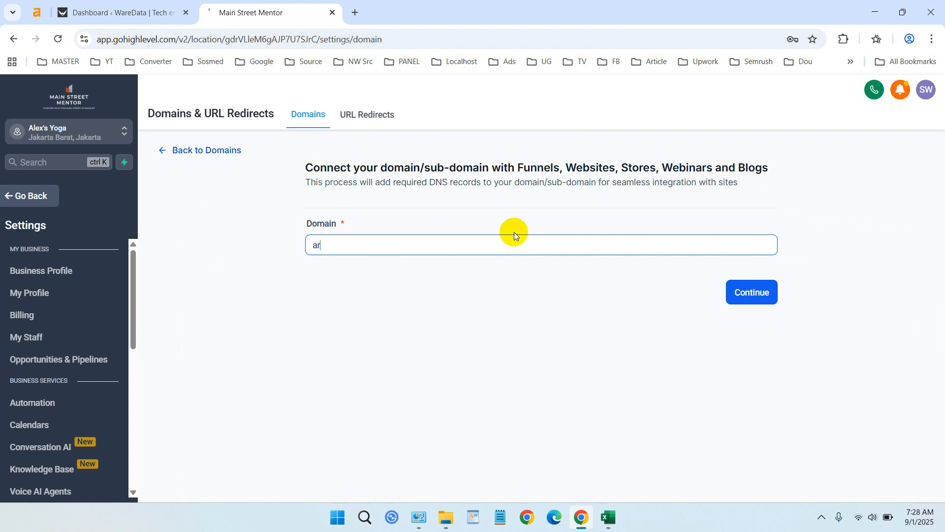
pyautogui.write('na')
pyautogui.write('van')
pyautogui.write('.idhex.com')
pyautogui.click(759, 298)
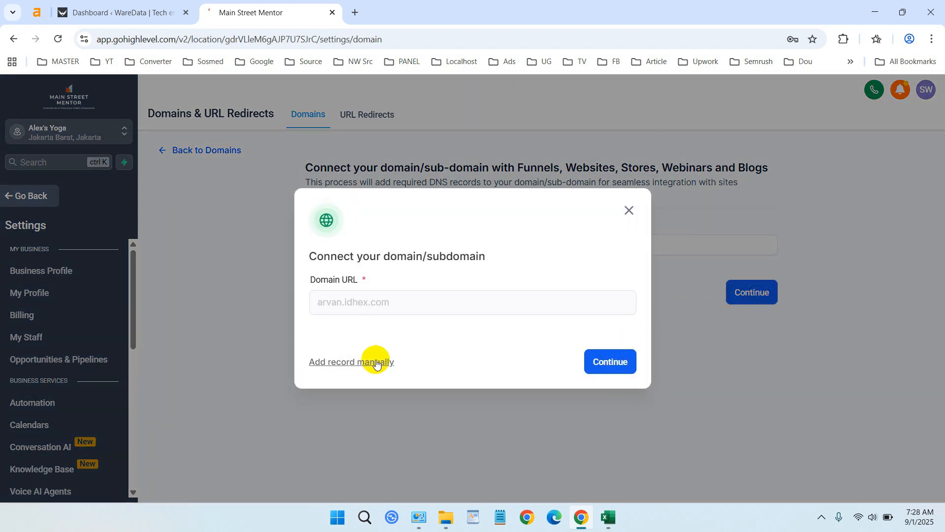
# Step: Authorize the Cloudflare DNS record for arvan.idhex.com and finish the connection with Website as the product type
pyautogui.click(608, 366)
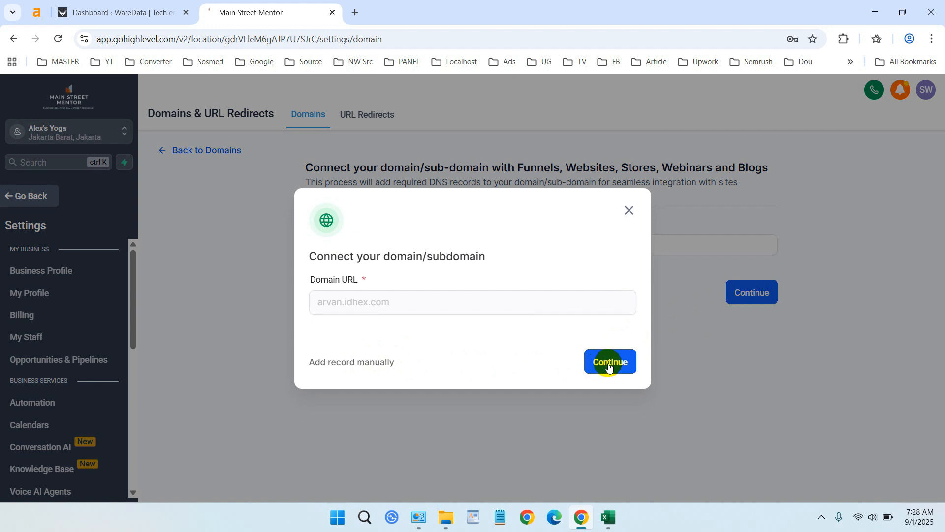
pyautogui.click(609, 367)
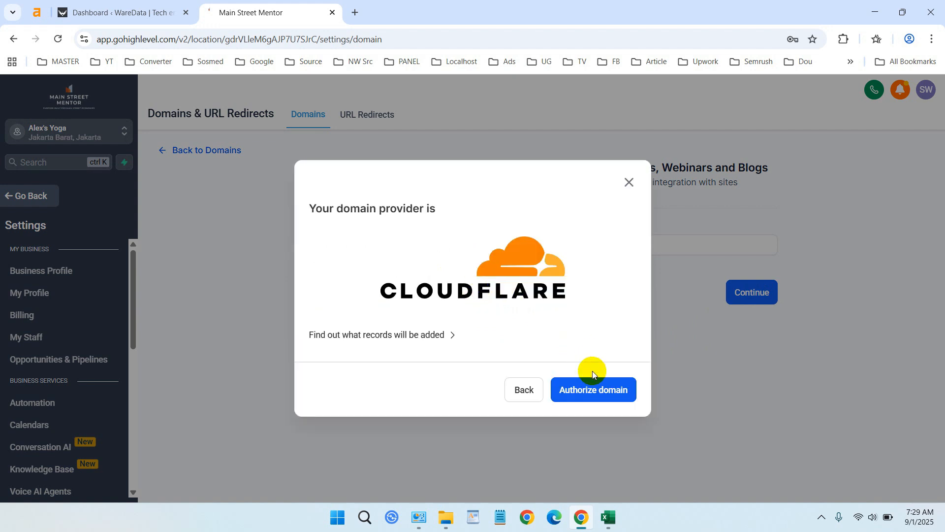
pyautogui.click(592, 392)
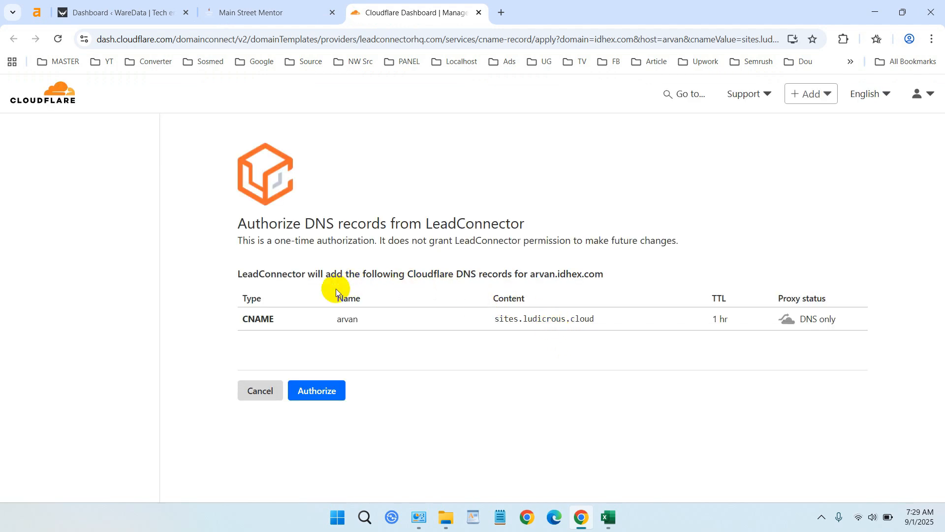
pyautogui.click(311, 392)
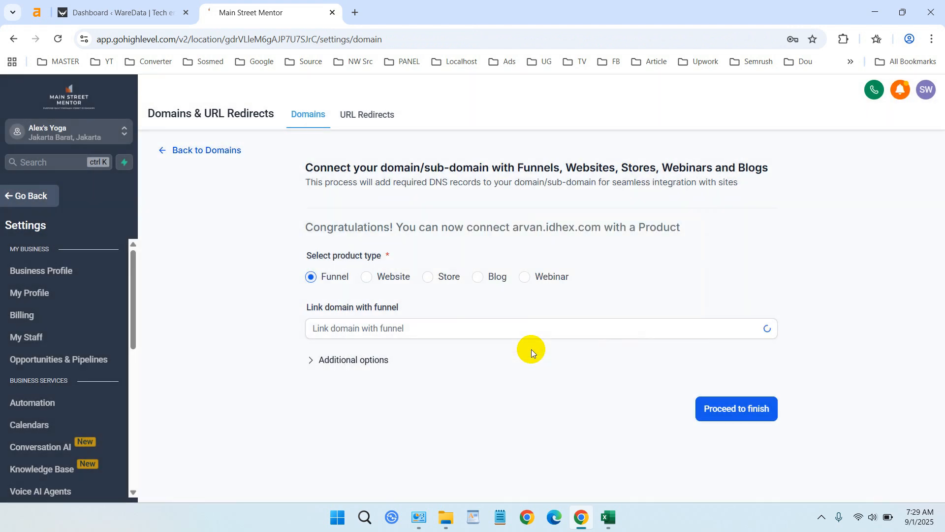
pyautogui.click(365, 277)
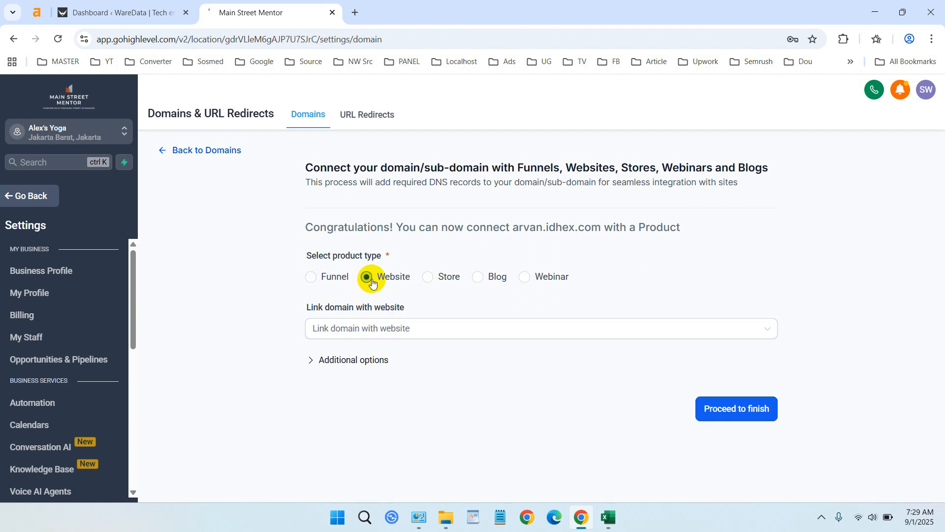
pyautogui.click(739, 415)
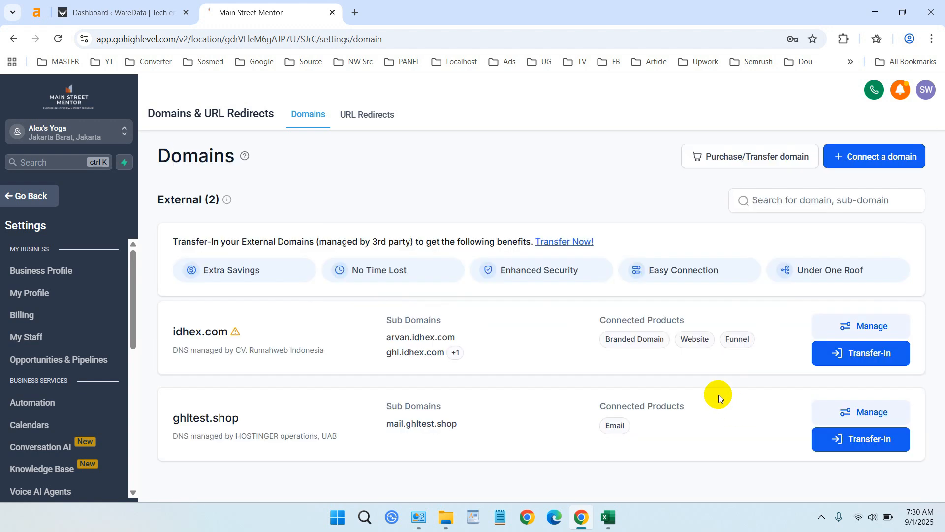
# Step: Check the product connection options for arvan.idhex.com under the idhex.com domain, including Website, and leave without saving
pyautogui.click(874, 328)
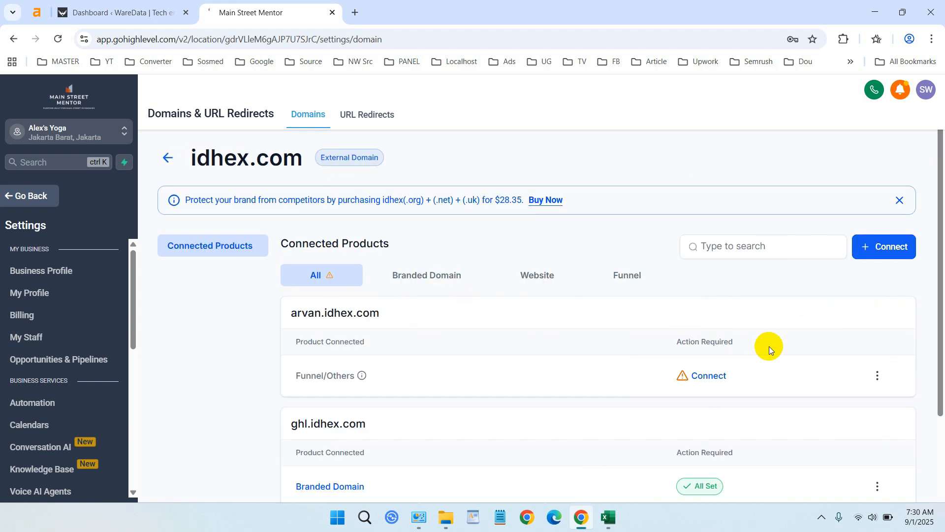
pyautogui.click(728, 376)
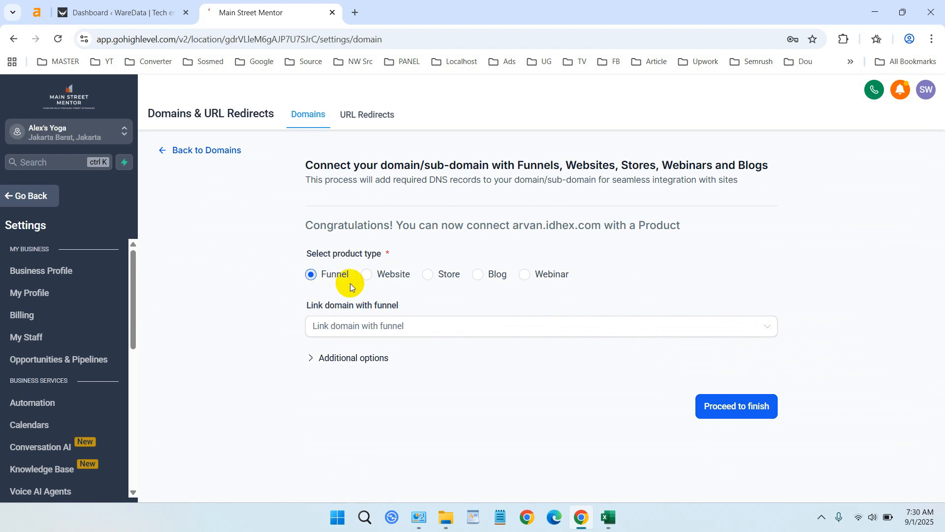
pyautogui.click(365, 274)
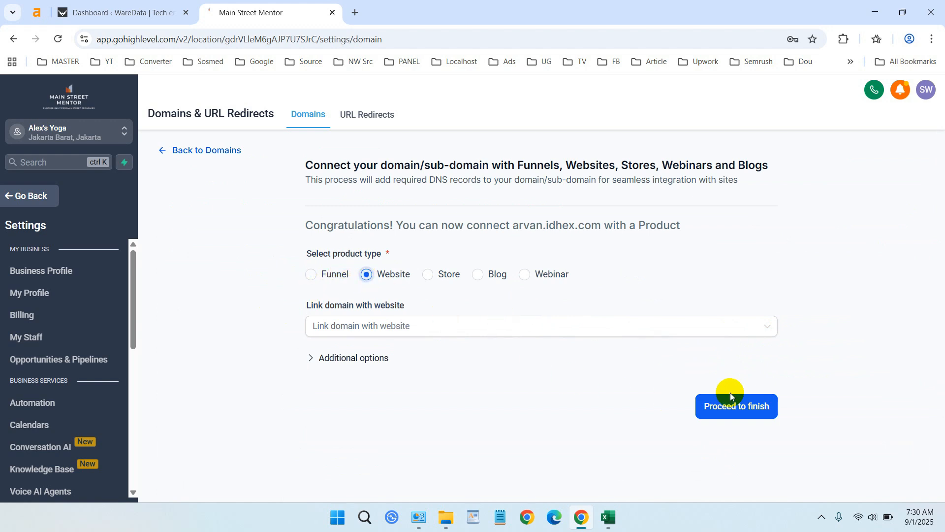
pyautogui.click(204, 150)
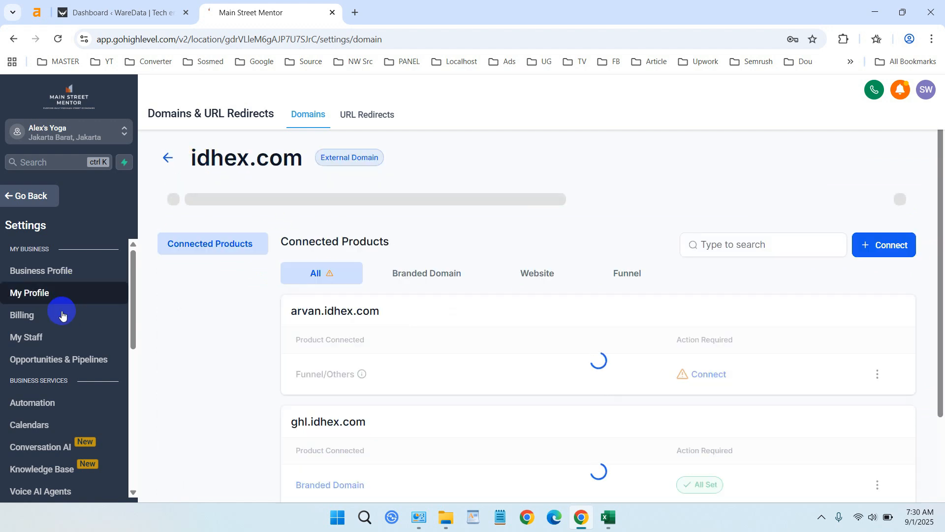
# Step: Return to the Websites list in Sites and create a folder named Test
pyautogui.click(21, 196)
pyautogui.scroll(-3, 100, 295)
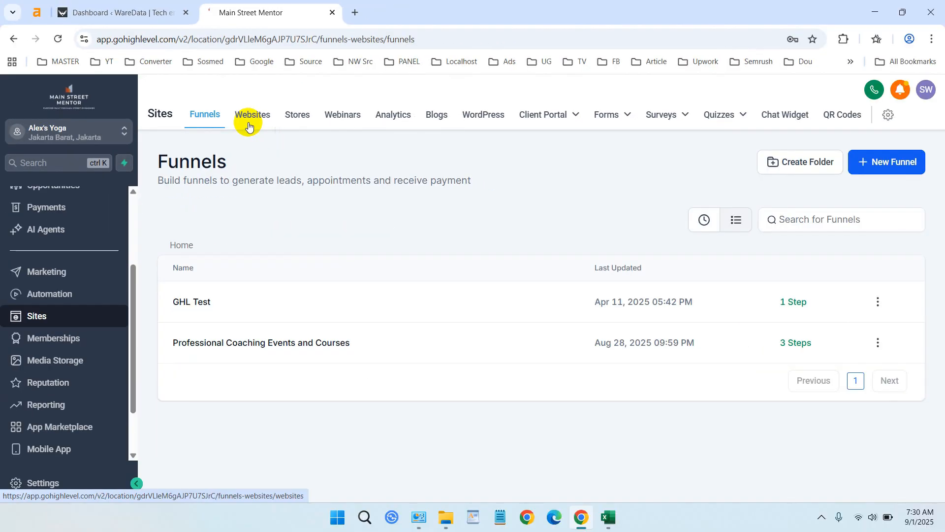
pyautogui.click(249, 125)
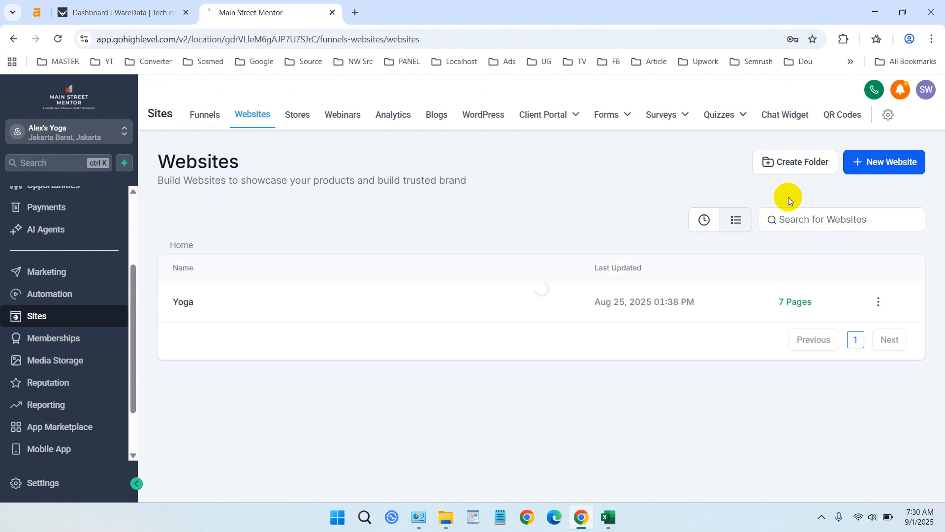
pyautogui.click(796, 171)
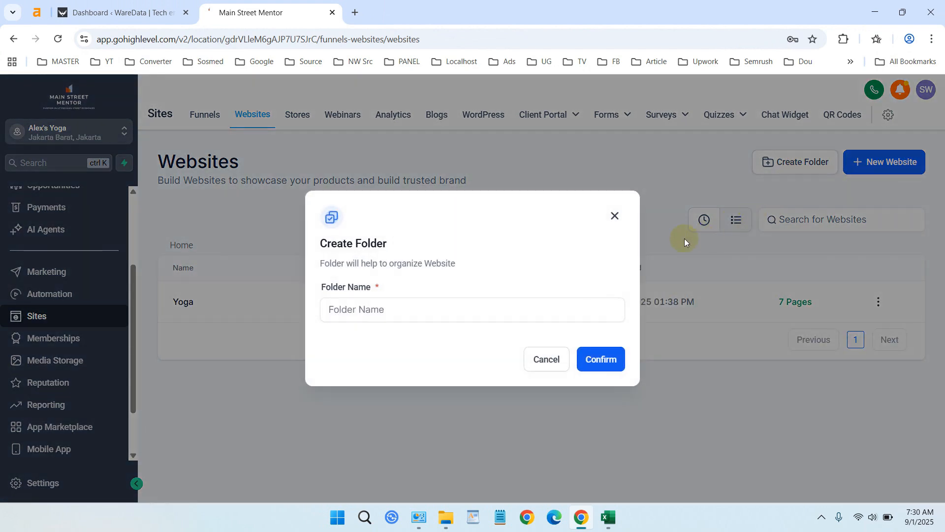
pyautogui.click(374, 310)
pyautogui.write('Test')
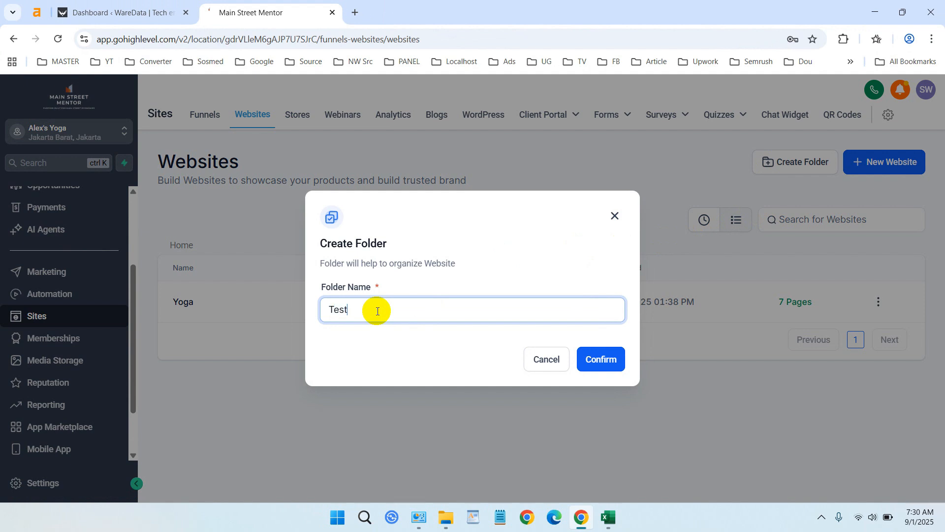
pyautogui.click(611, 358)
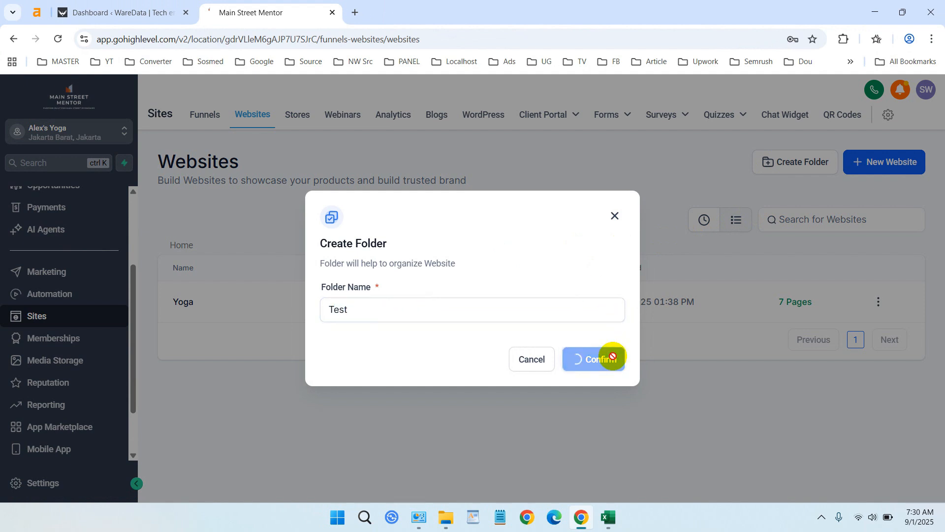
pyautogui.click(461, 305)
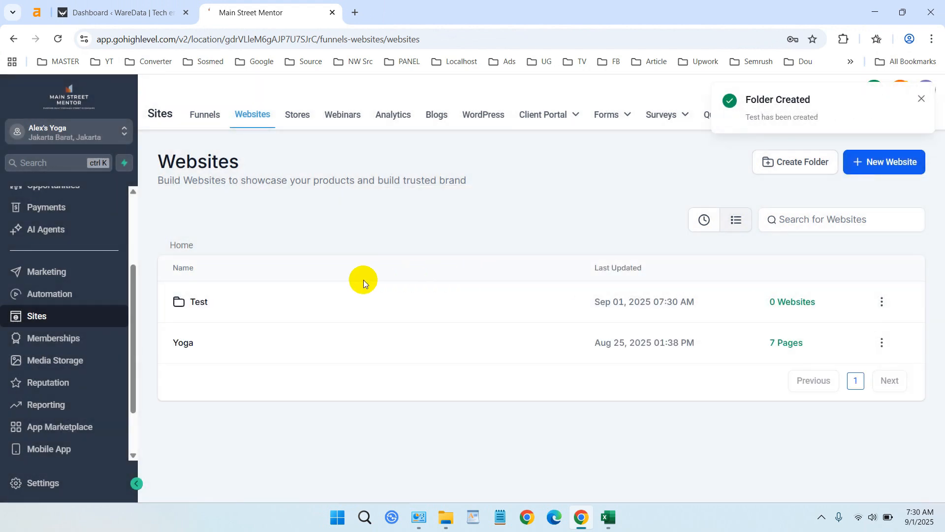
# Step: Start a new website named We inside the Test folder, using the From templates option
pyautogui.click(205, 302)
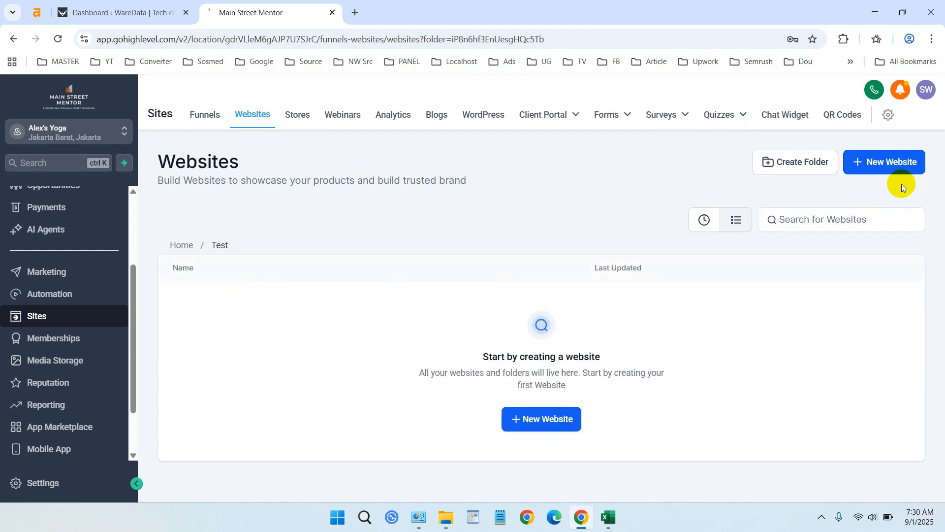
pyautogui.click(533, 416)
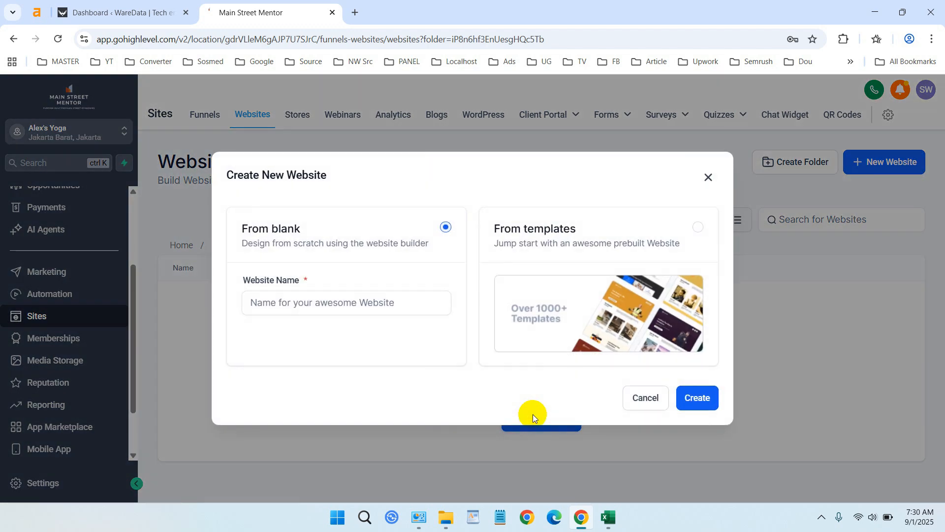
pyautogui.click(383, 305)
pyautogui.write('We')
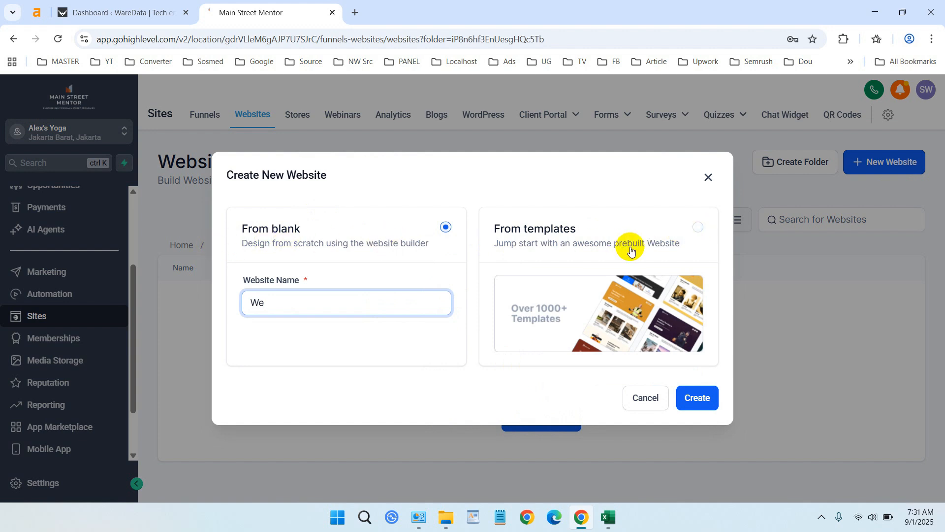
pyautogui.click(698, 227)
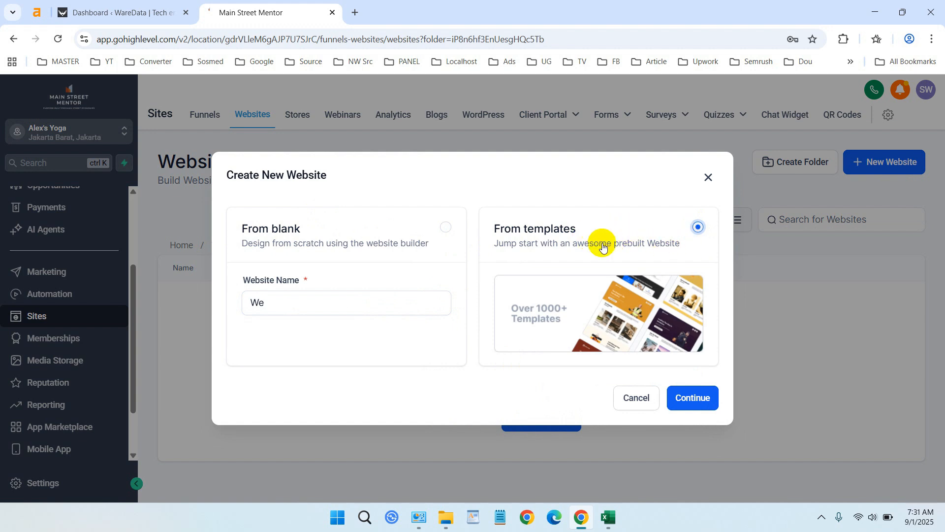
pyautogui.click(693, 397)
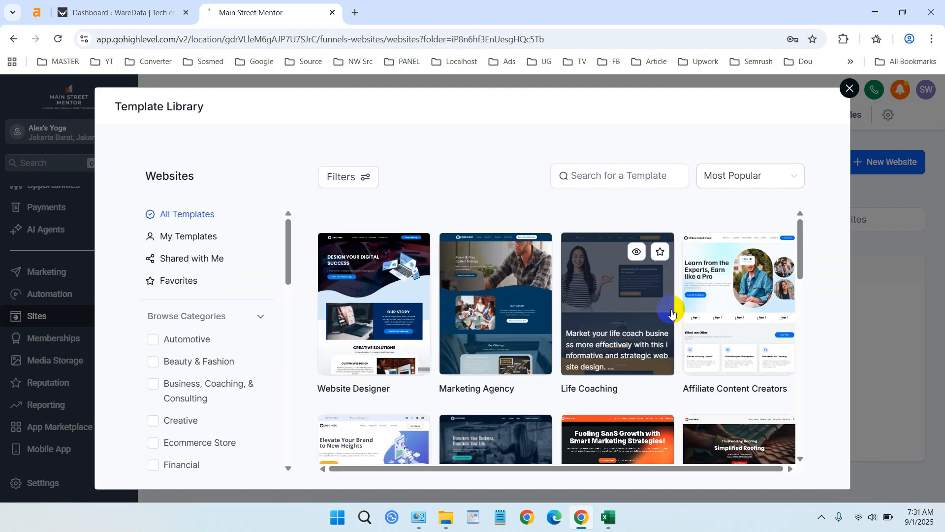
# Step: Browse the website template library and filter it by the Home Services category
pyautogui.scroll(-3, 671, 312)
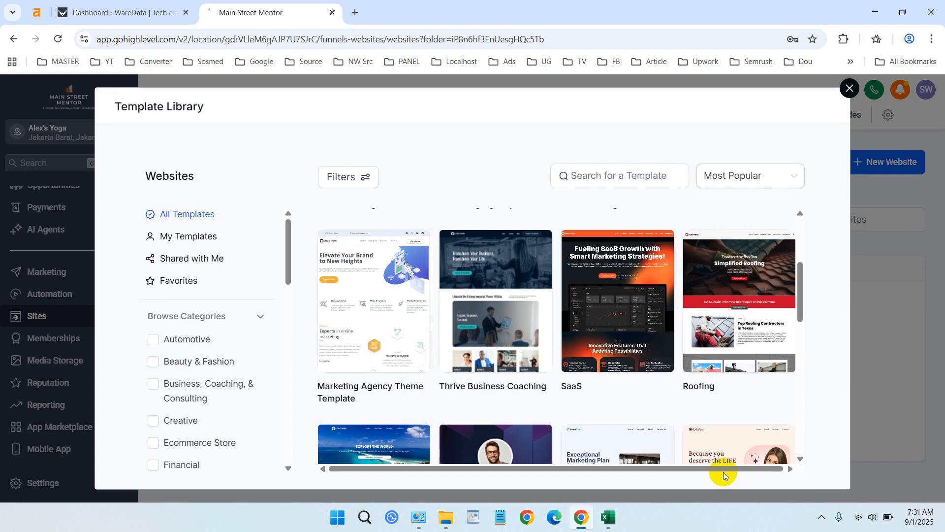
pyautogui.scroll(-10, 714, 423)
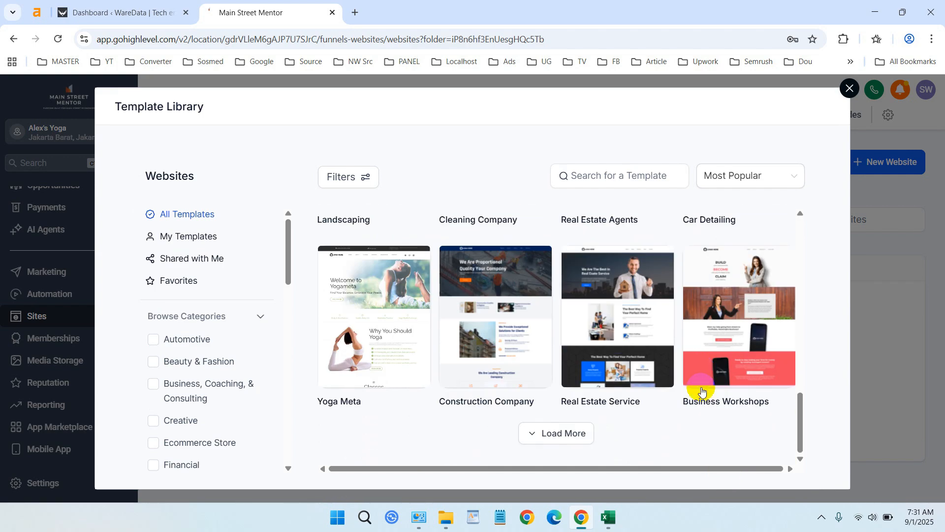
pyautogui.scroll(10, 701, 391)
pyautogui.scroll(-3, 701, 391)
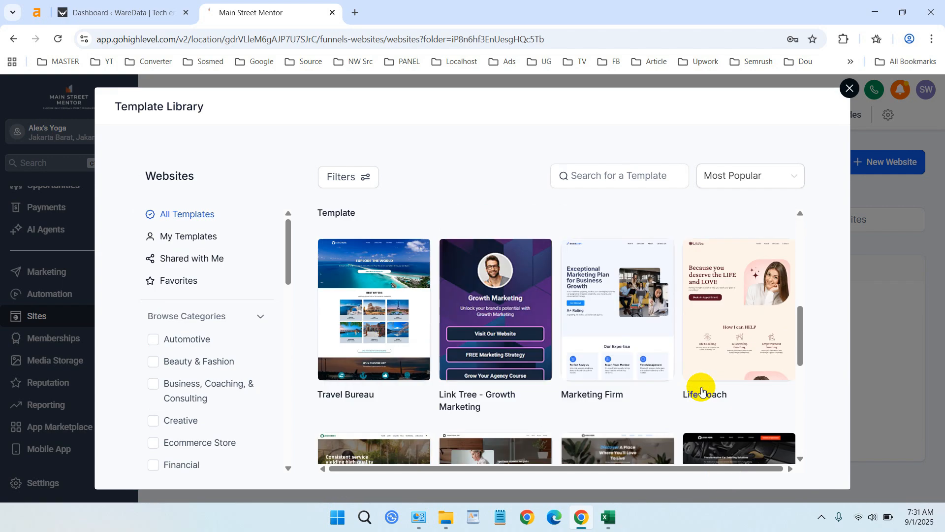
pyautogui.scroll(-5, 170, 339)
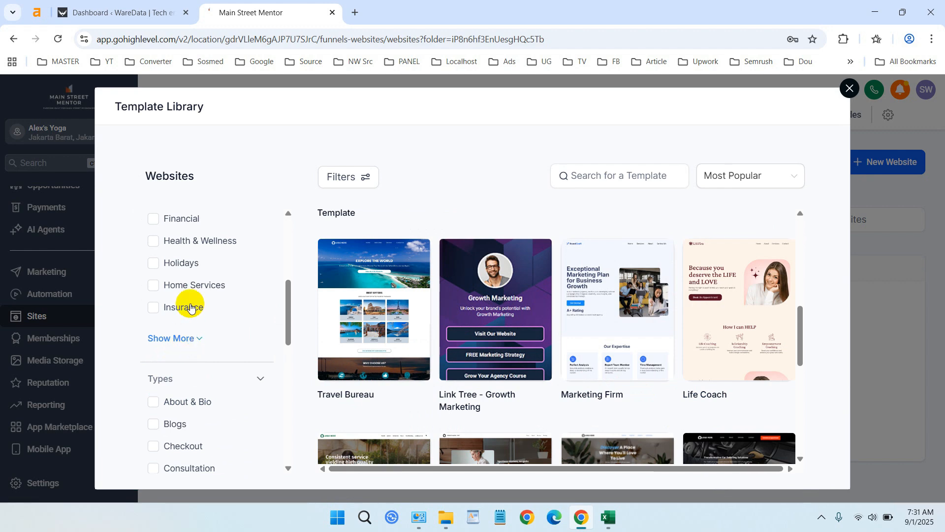
pyautogui.click(184, 288)
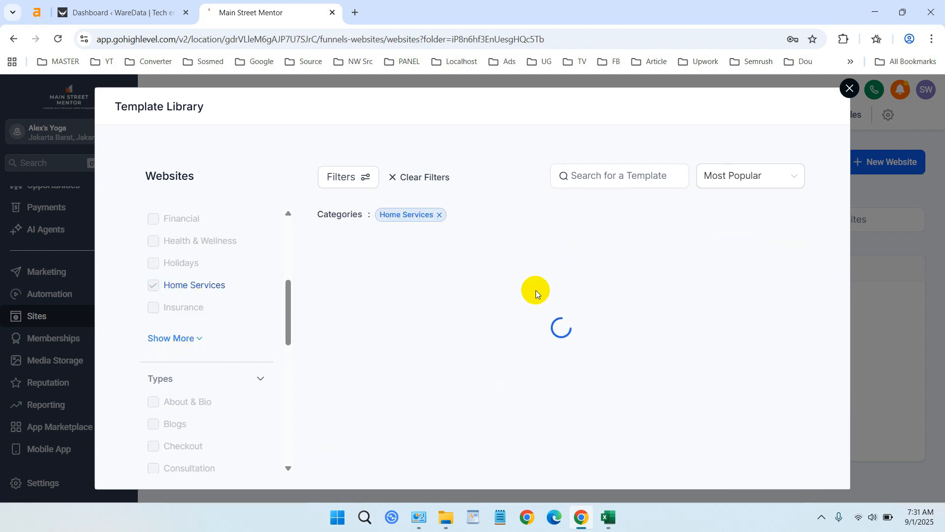
pyautogui.scroll(-5, 745, 296)
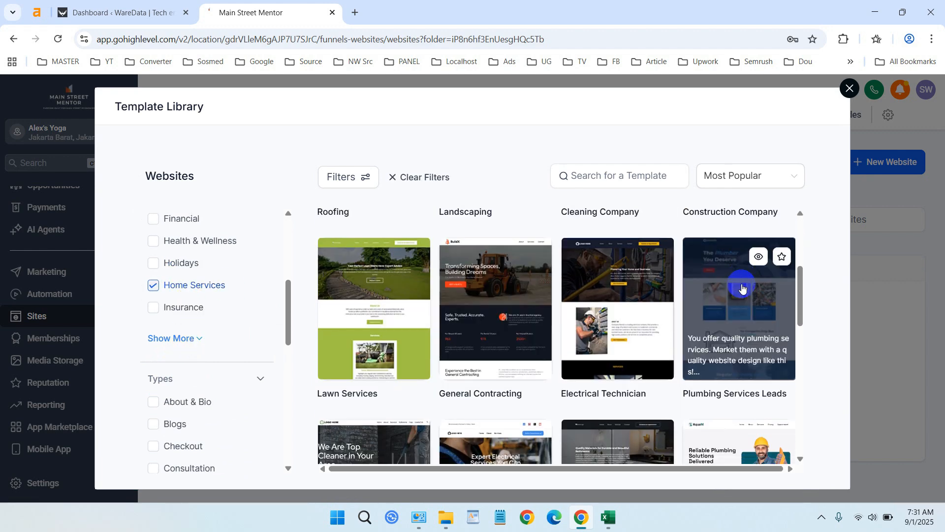
pyautogui.scroll(-3, 750, 335)
pyautogui.scroll(3, 739, 329)
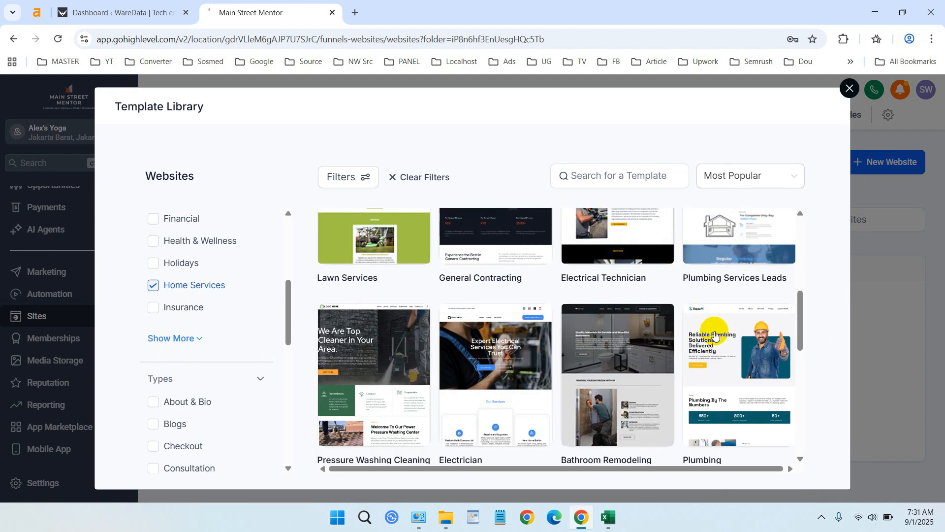
# Step: Choose the Carpet Cleaning template from the Home Services results and continue with it to create the website
pyautogui.scroll(-1, 717, 331)
pyautogui.scroll(-3, 669, 325)
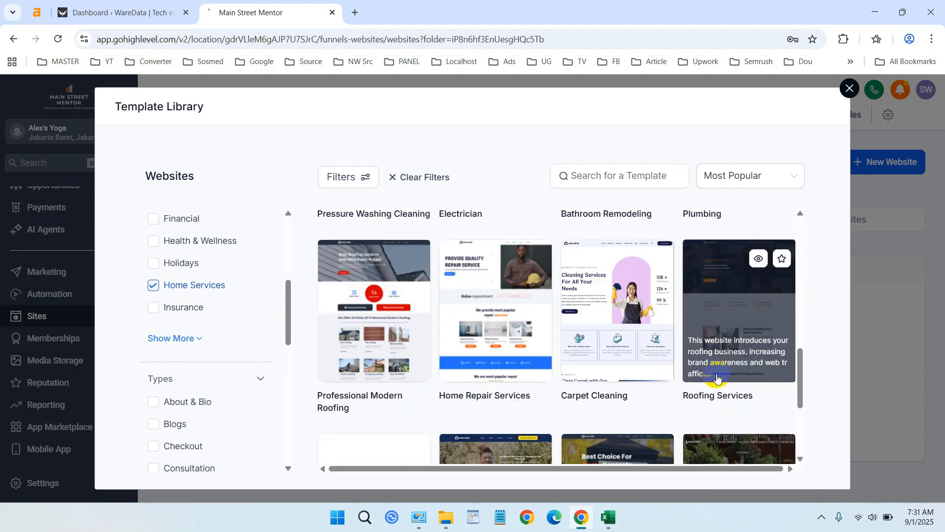
pyautogui.click(624, 295)
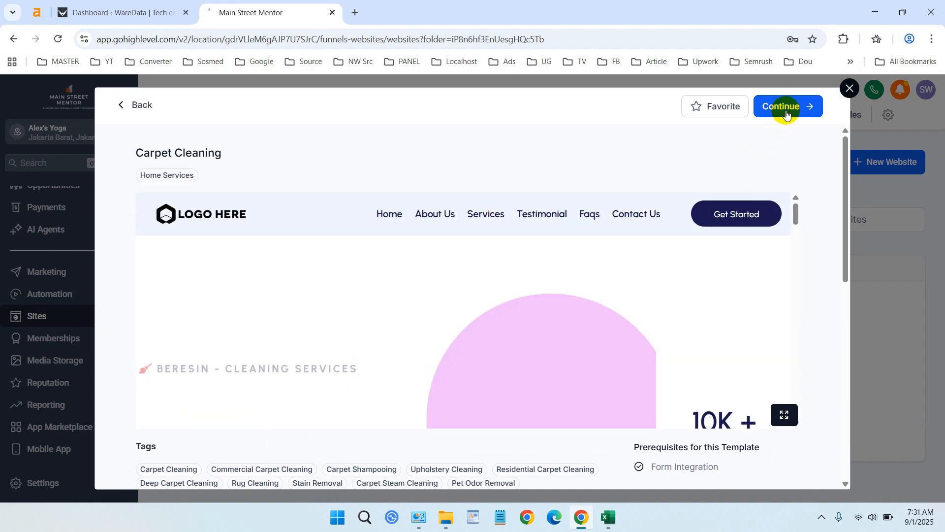
pyautogui.click(786, 114)
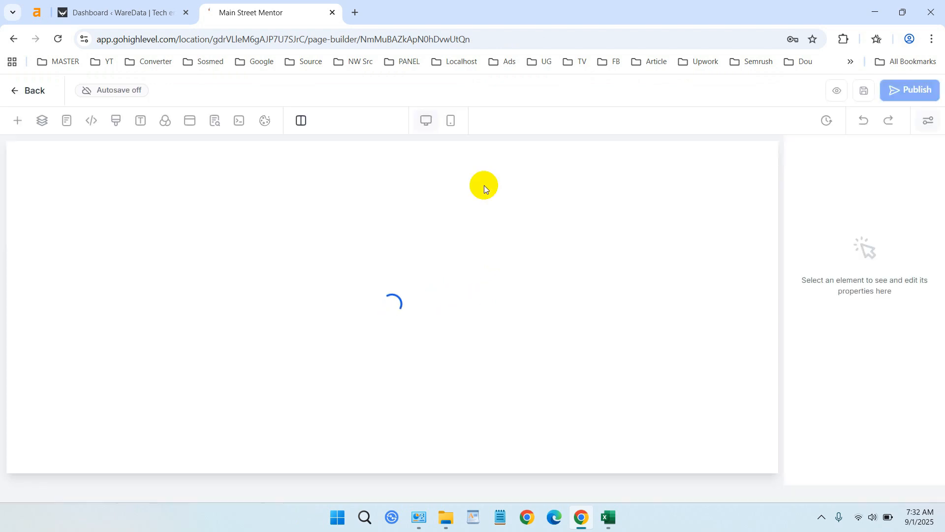
# Step: Look over the Home page in the builder and connect the website to the domain arvan.idhex.com
pyautogui.scroll(-15, 577, 313)
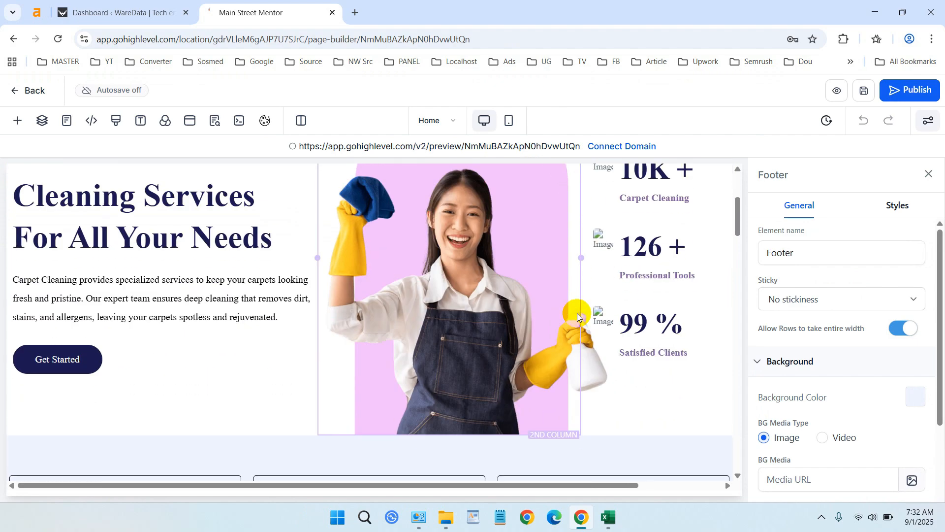
pyautogui.scroll(-3, 577, 313)
pyautogui.scroll(20, 577, 313)
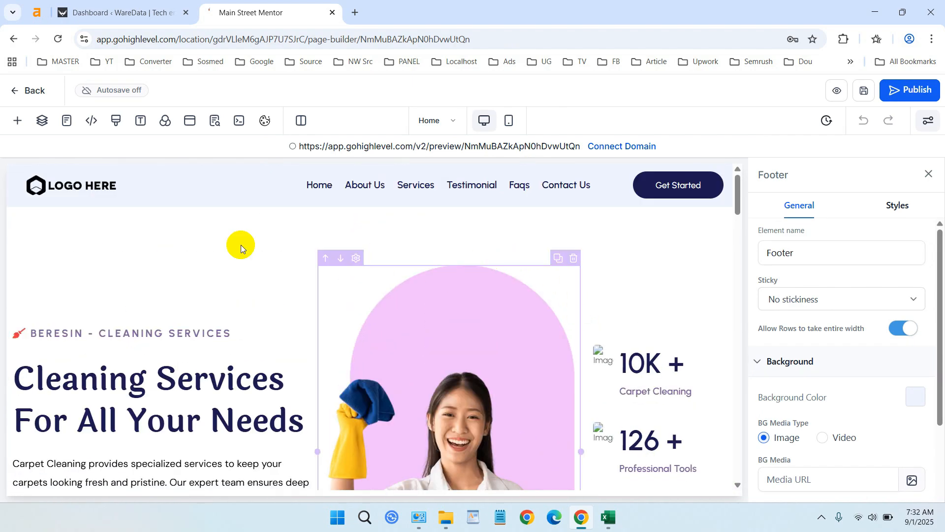
pyautogui.click(614, 148)
pyautogui.click(602, 294)
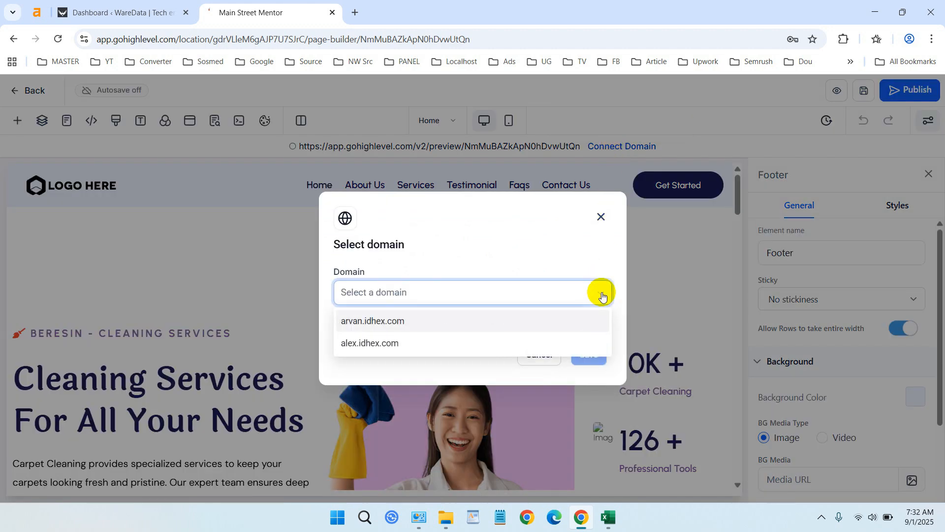
pyautogui.click(351, 320)
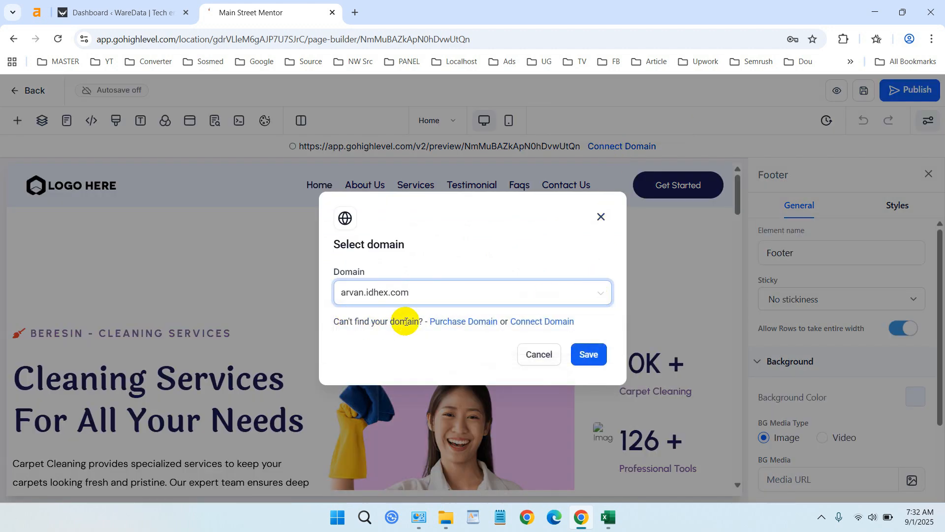
pyautogui.click(589, 352)
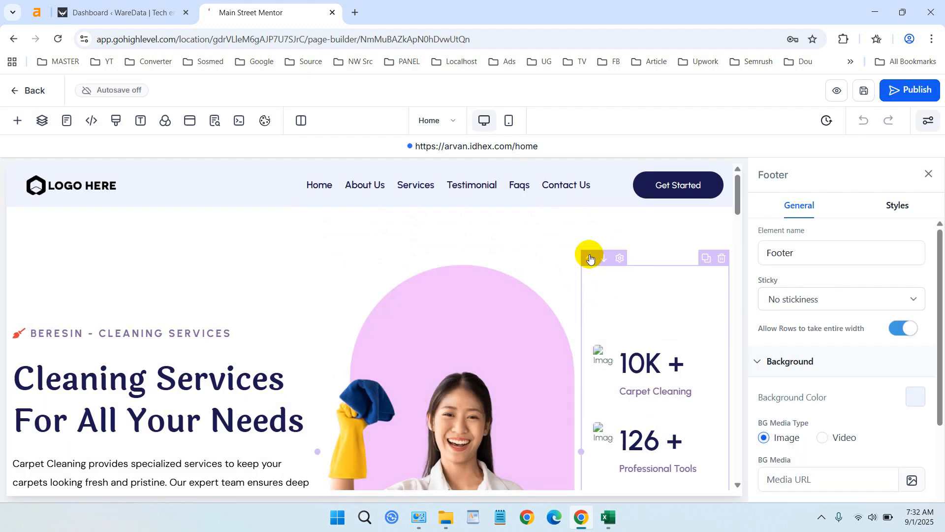
# Step: Save the Home page and publish it, accepting the SEO metadata without edits
pyautogui.click(868, 98)
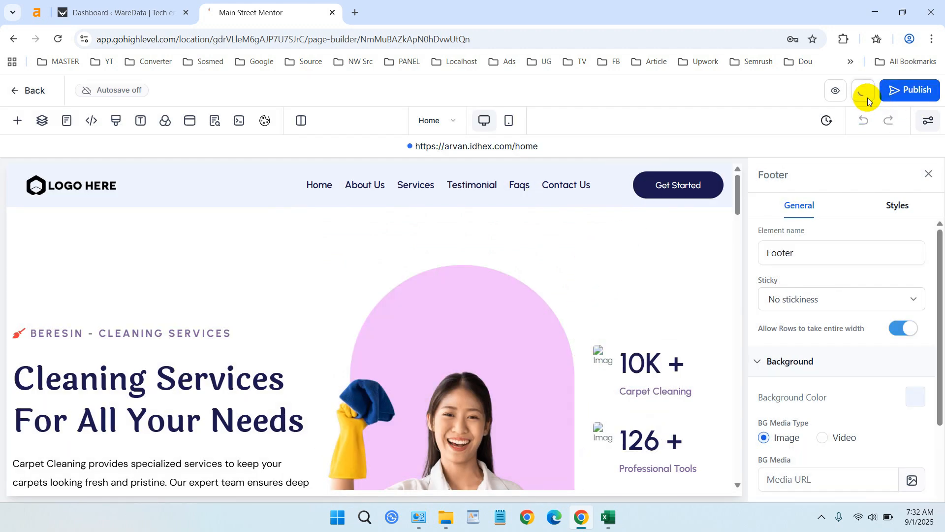
pyautogui.click(908, 93)
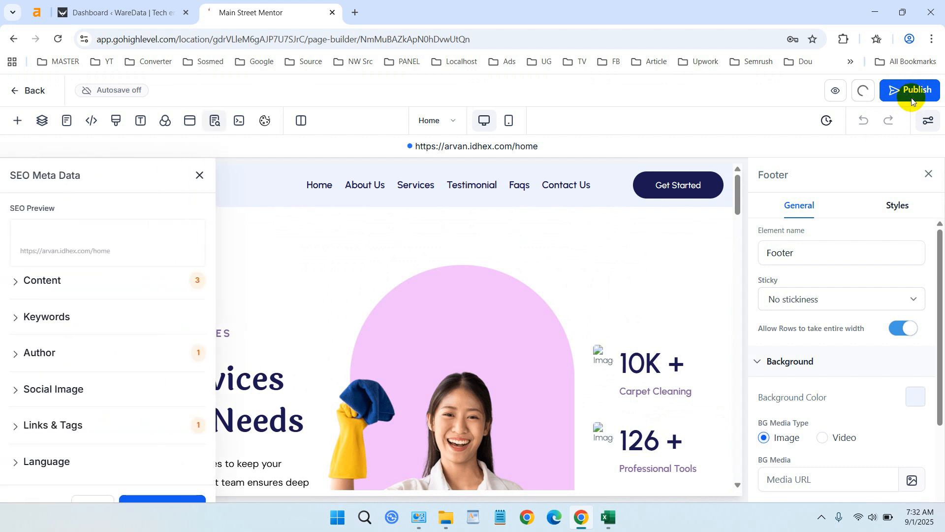
pyautogui.click(173, 498)
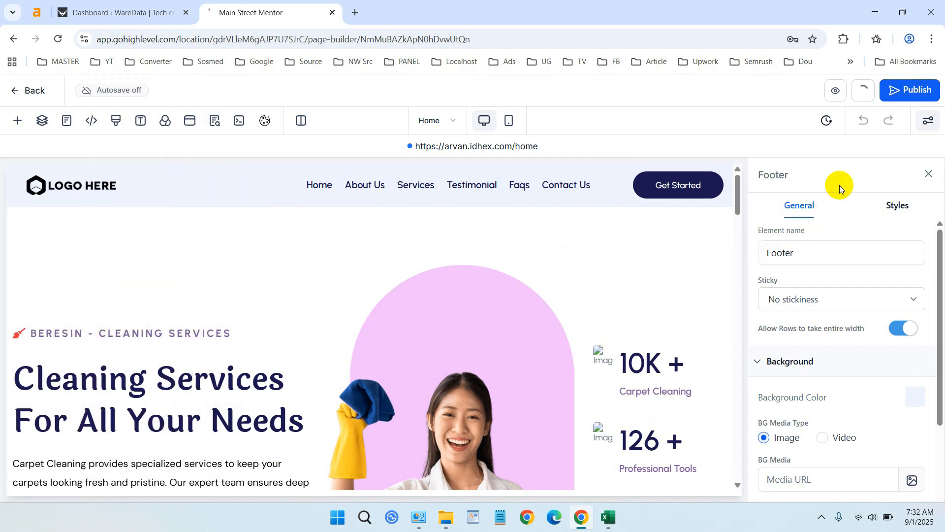
pyautogui.click(913, 97)
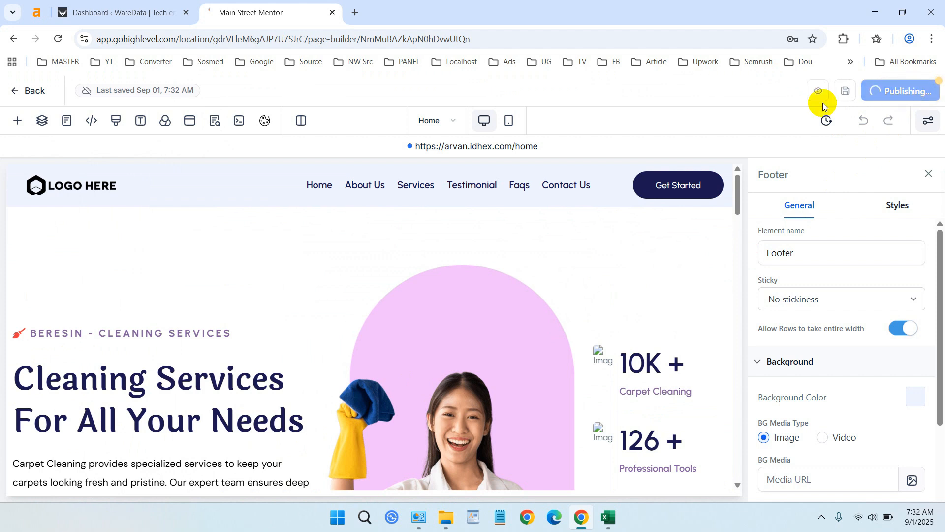
# Step: Open the live page at arvan.idhex.com/home and look through its content
pyautogui.click(485, 148)
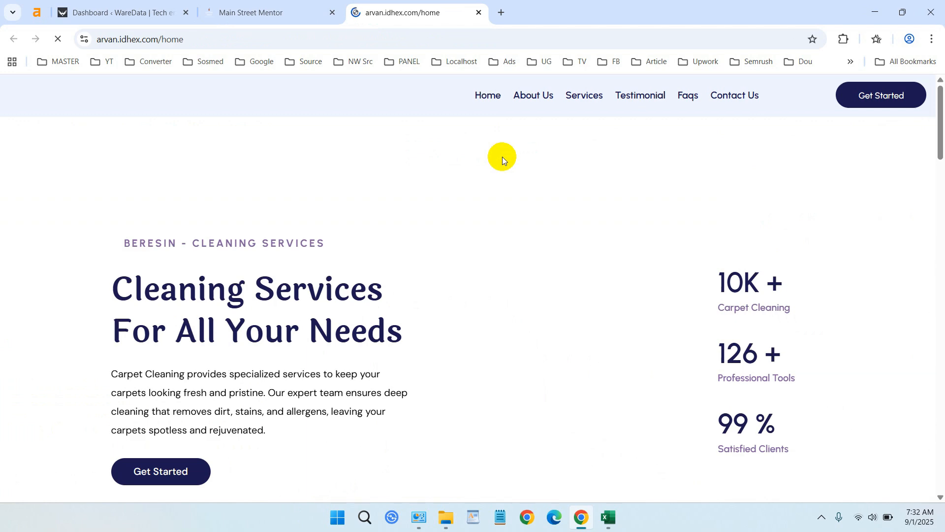
pyautogui.scroll(-10, 507, 163)
pyautogui.scroll(10, 468, 162)
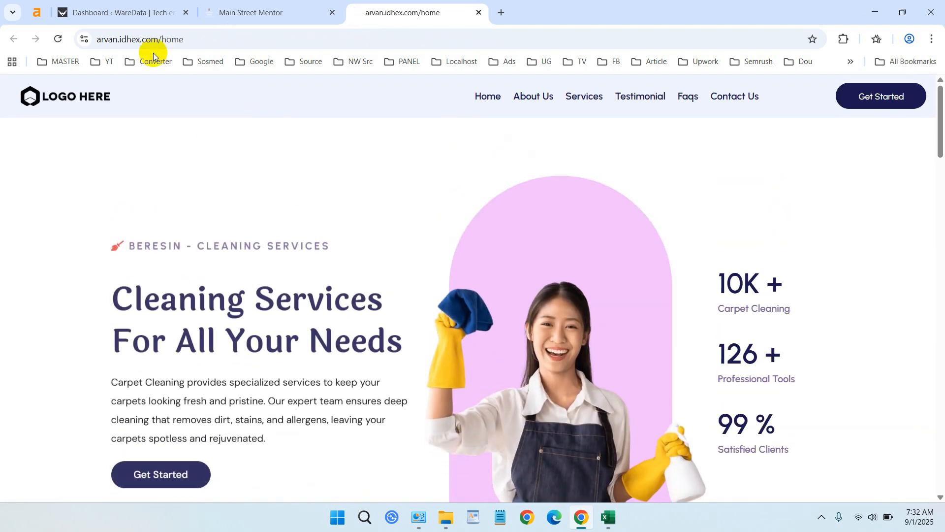
pyautogui.doubleClick(163, 41)
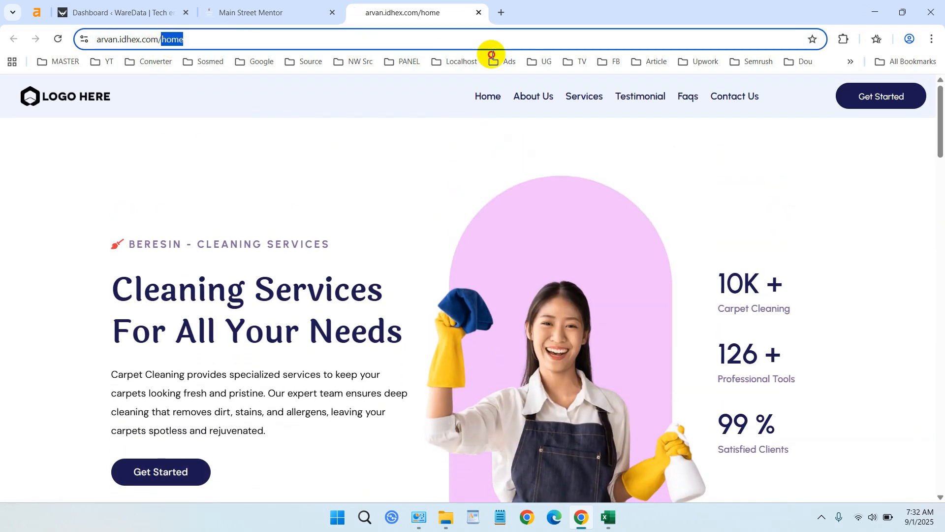
pyautogui.press('BackSpace')
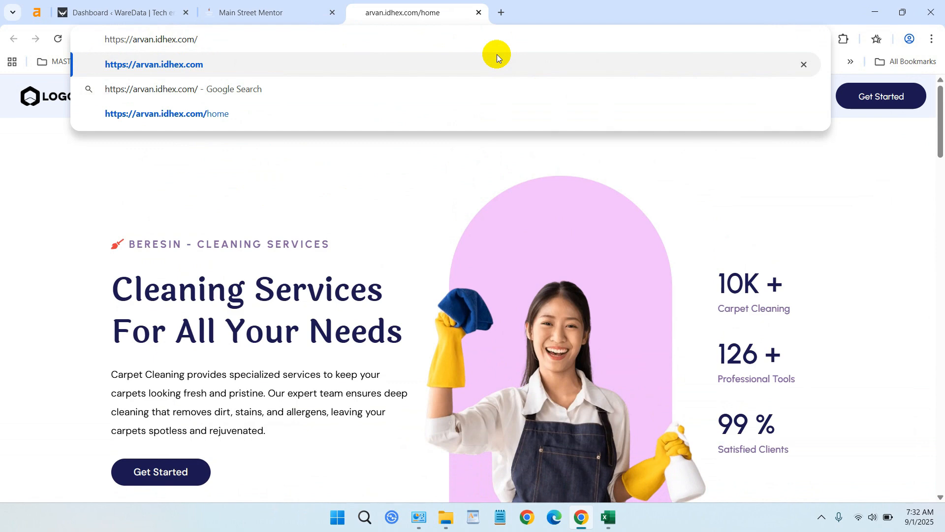
pyautogui.click(236, 150)
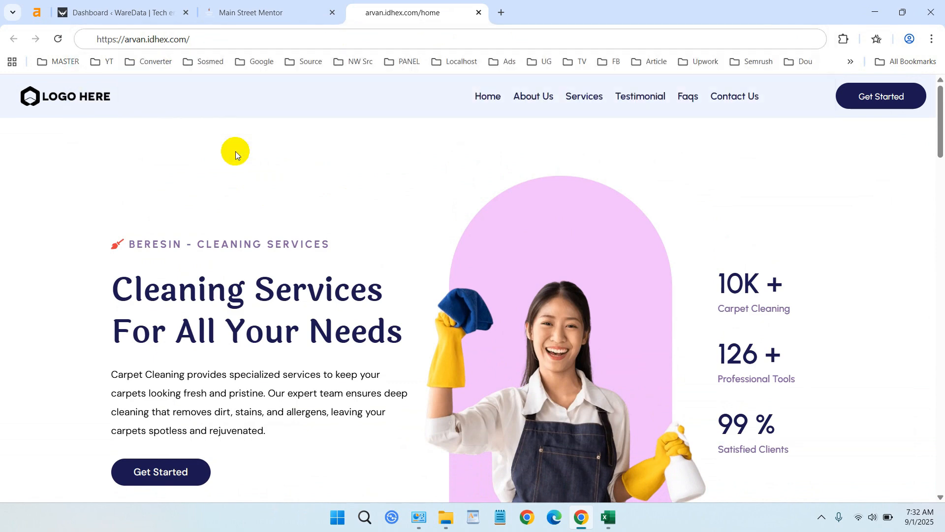
pyautogui.click(250, 39)
pyautogui.click(250, 40)
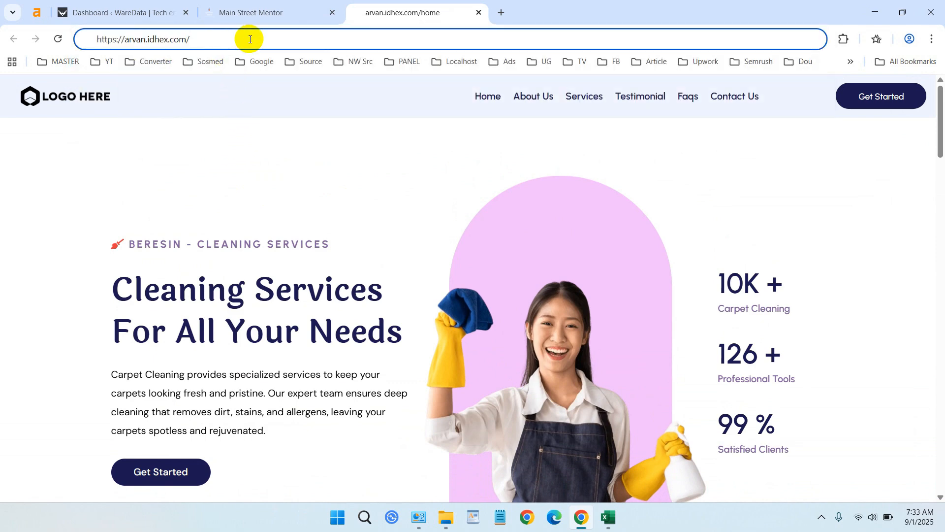
pyautogui.press('Return')
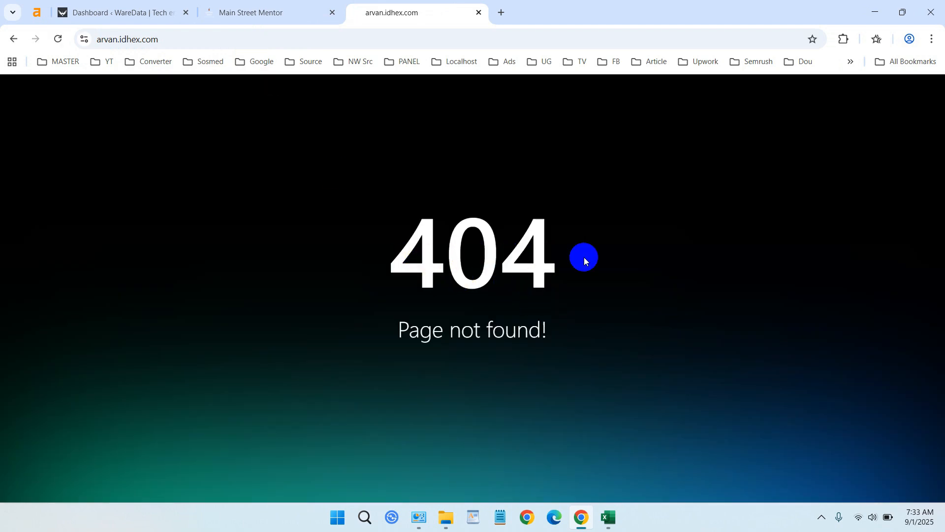
# Step: Return to the page builder, leave it, and open the management page for idhex.com in the domain settings
pyautogui.click(297, 6)
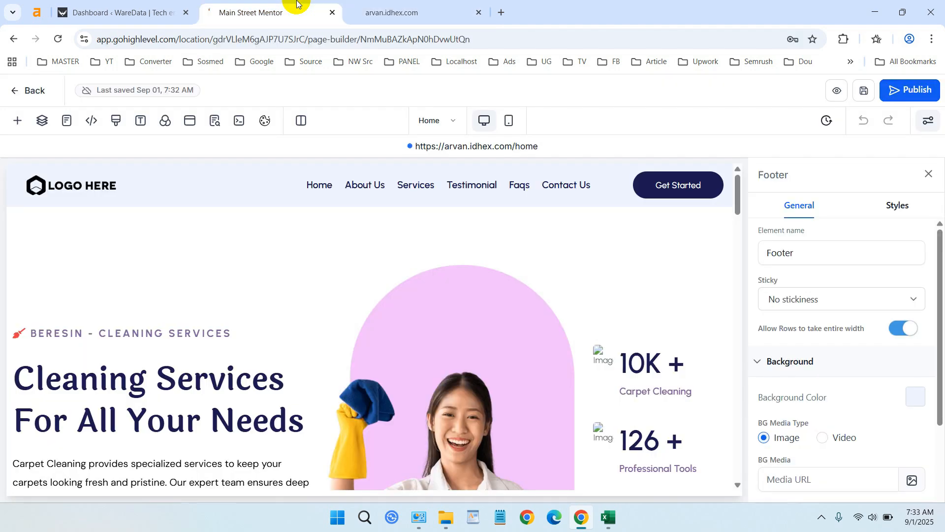
pyautogui.click(23, 91)
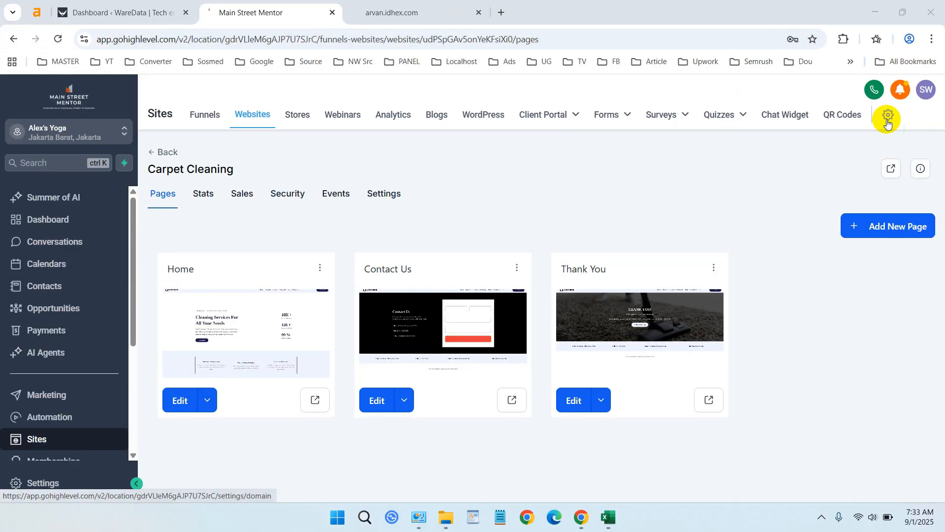
pyautogui.click(887, 120)
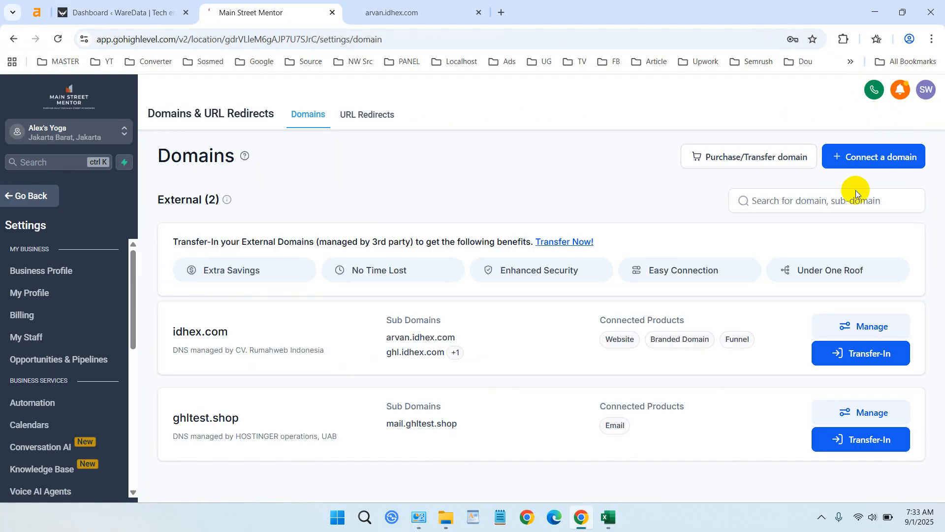
pyautogui.click(872, 327)
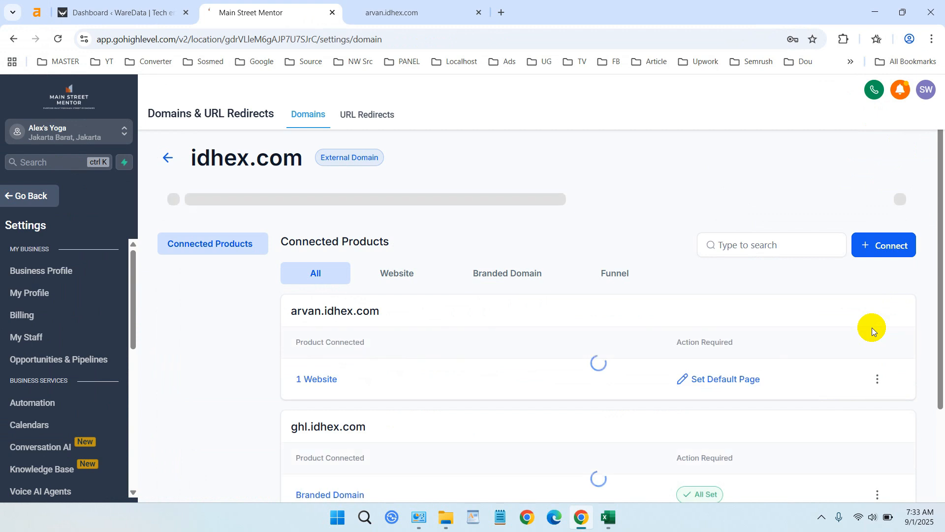
# Step: Open the default page settings for arvan.idhex.com and select Carpet Cleaning / Home as the default page
pyautogui.scroll(-3, 840, 308)
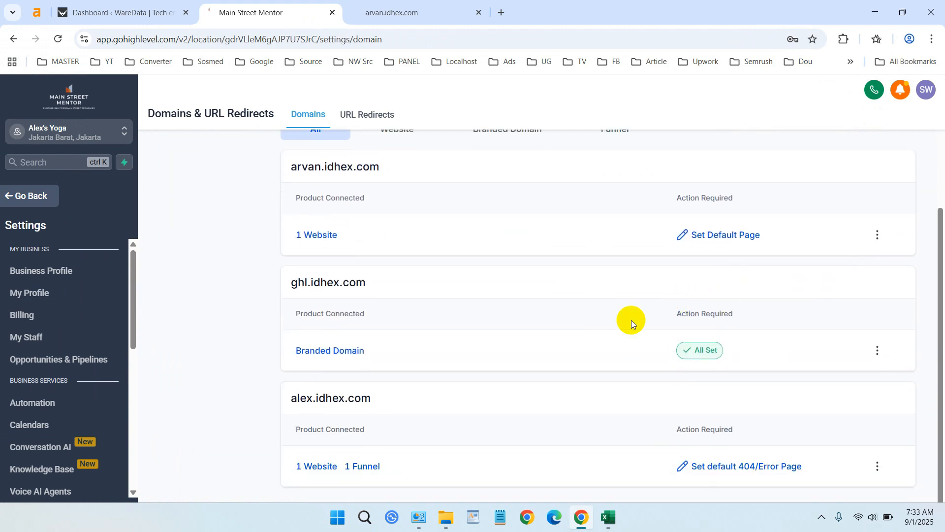
pyautogui.scroll(3, 582, 321)
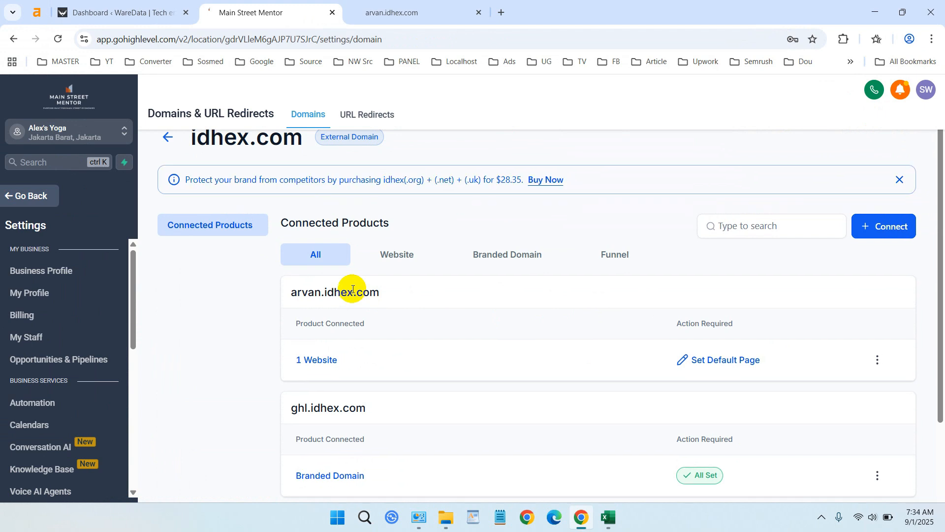
pyautogui.click(724, 363)
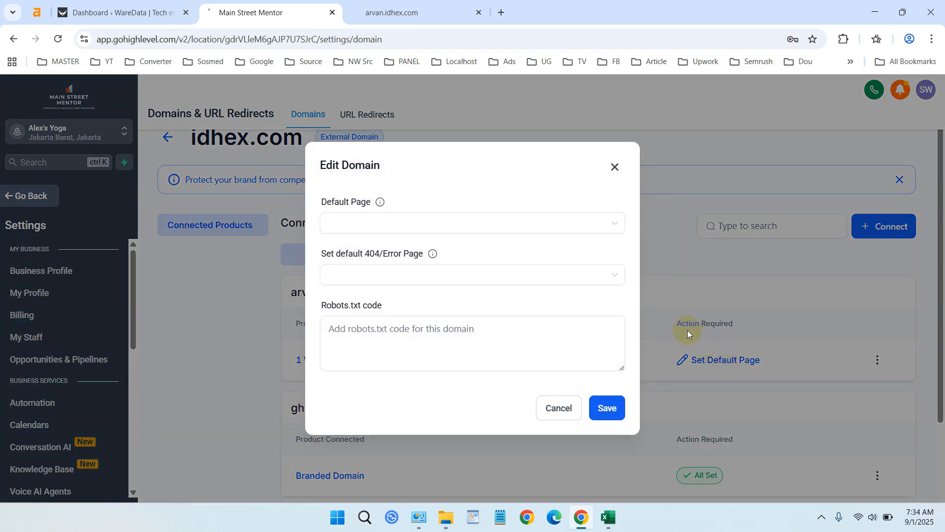
pyautogui.click(419, 224)
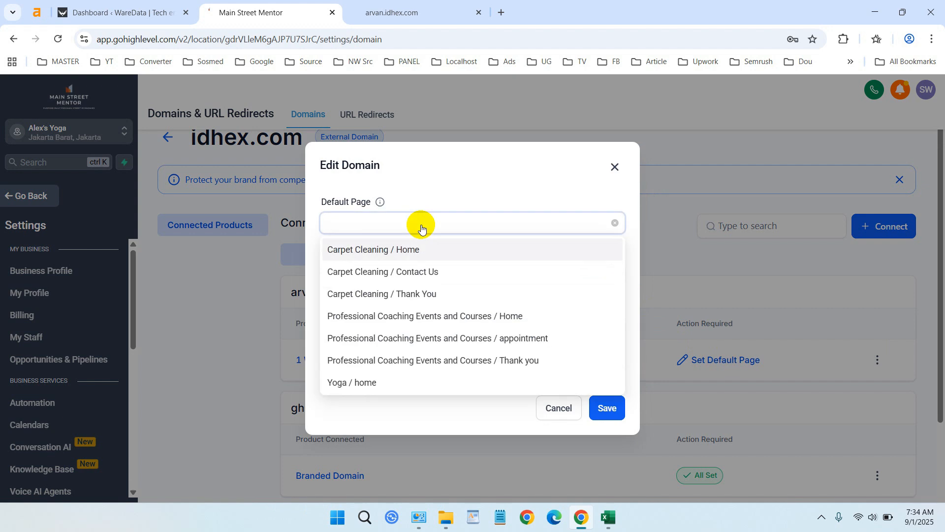
pyautogui.click(411, 252)
pyautogui.click(406, 6)
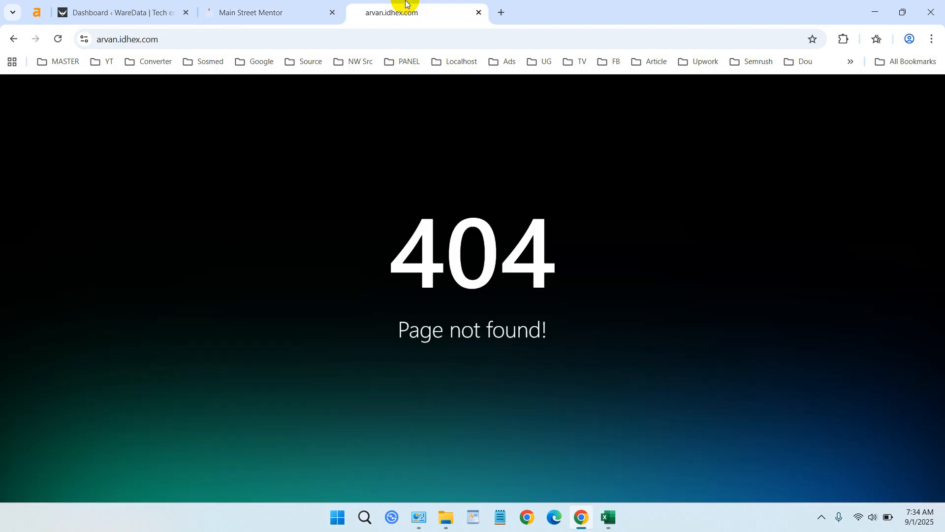
pyautogui.click(238, 34)
pyautogui.click(243, 34)
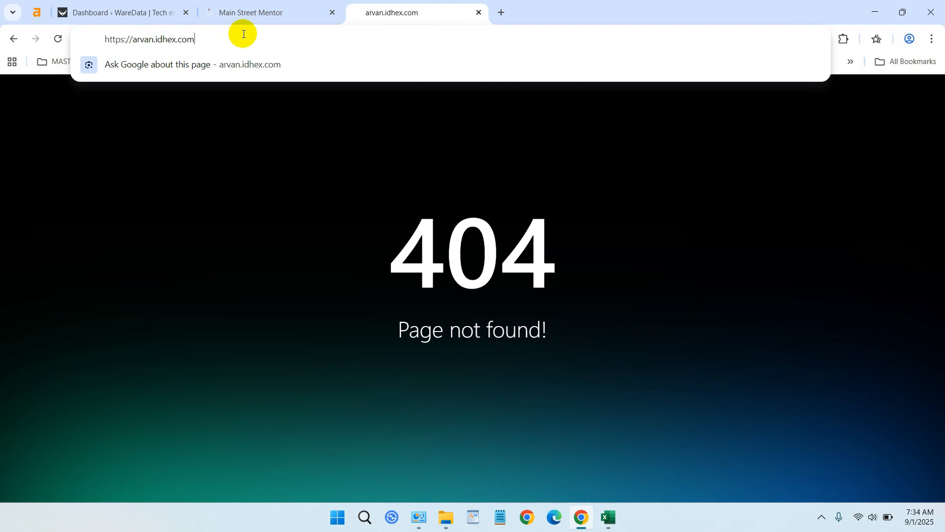
pyautogui.write('/')
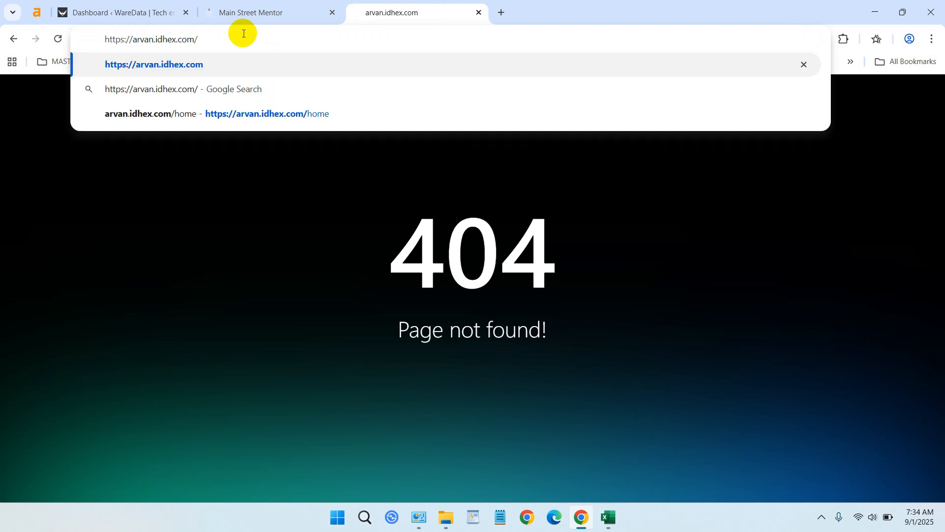
# Step: Save the default page setting for arvan.idhex.com, then reload the live root address and look through the page
pyautogui.click(268, 10)
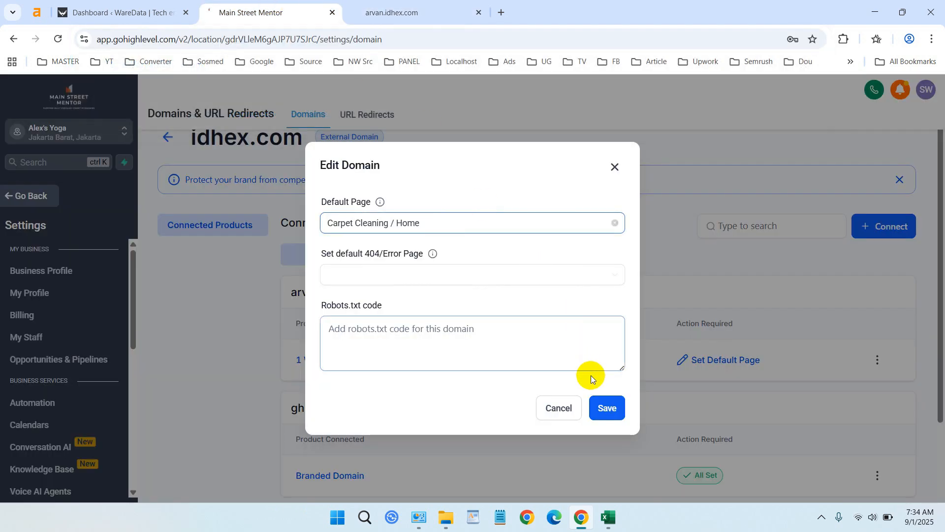
pyautogui.click(609, 407)
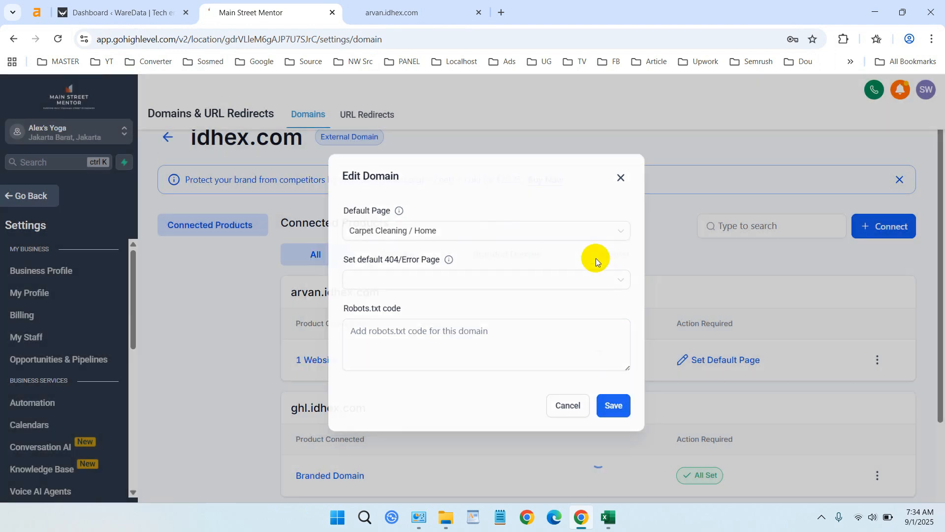
pyautogui.click(416, 8)
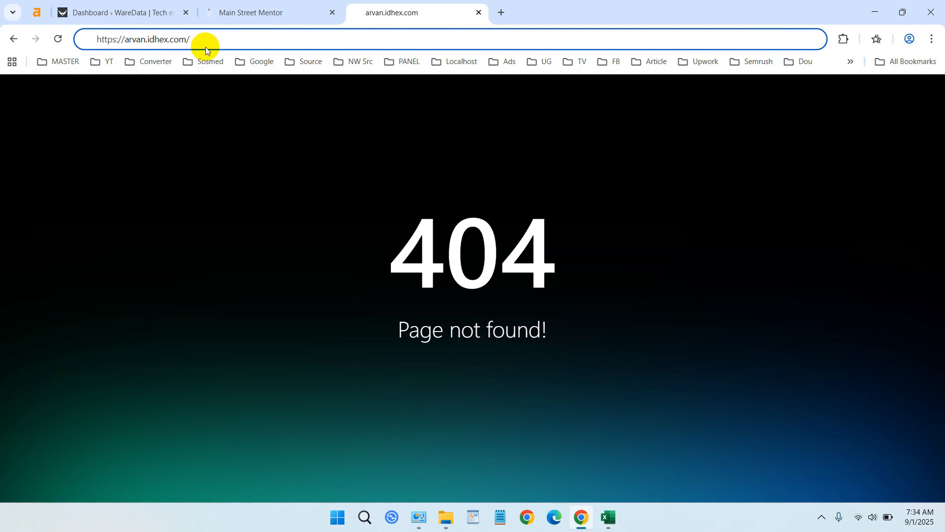
pyautogui.click(59, 45)
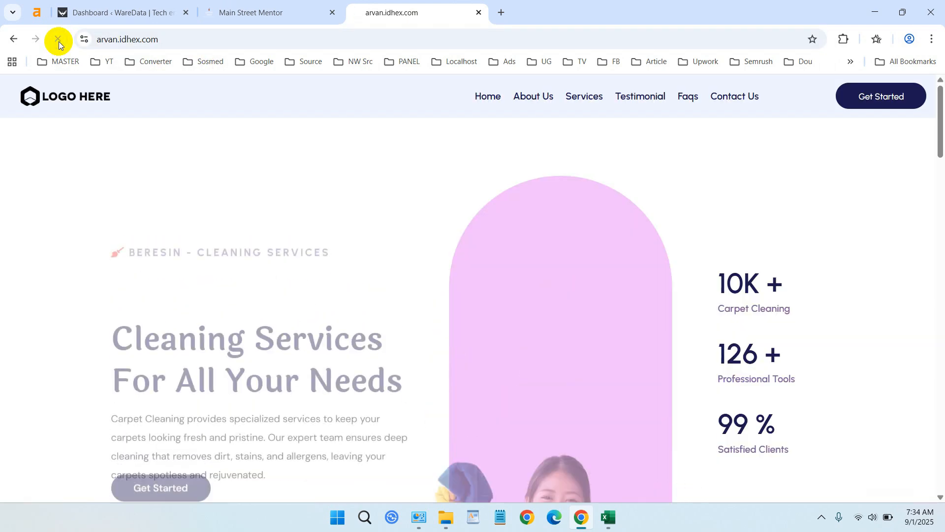
pyautogui.scroll(-15, 669, 168)
pyautogui.scroll(-10, 669, 176)
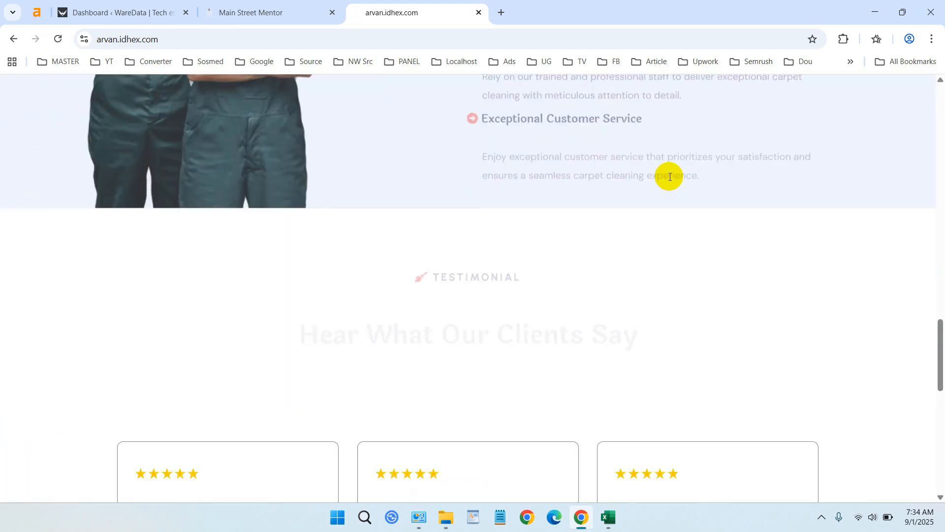
# Step: Look through the about and services sections of the live carpet cleaning page
pyautogui.scroll(10, 687, 202)
pyautogui.scroll(15, 688, 204)
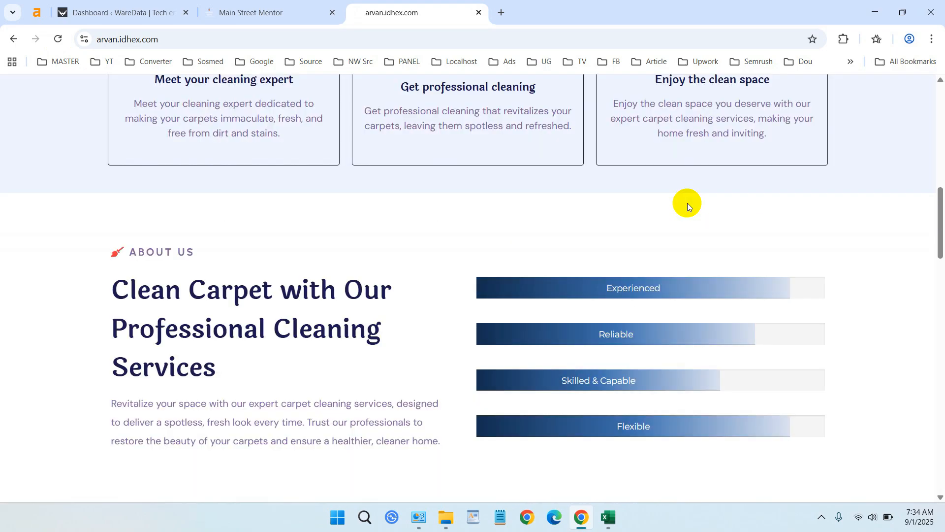
pyautogui.scroll(-5, 688, 210)
pyautogui.scroll(-15, 687, 209)
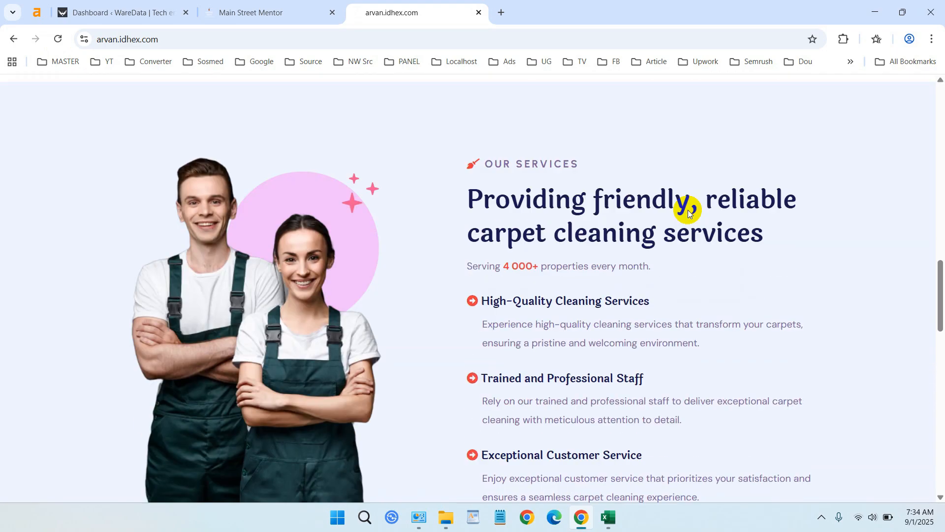
# Step: Switch back to GoHighLevel and leave the domain settings for the Carpet Cleaning website's page list
pyautogui.click(334, 3)
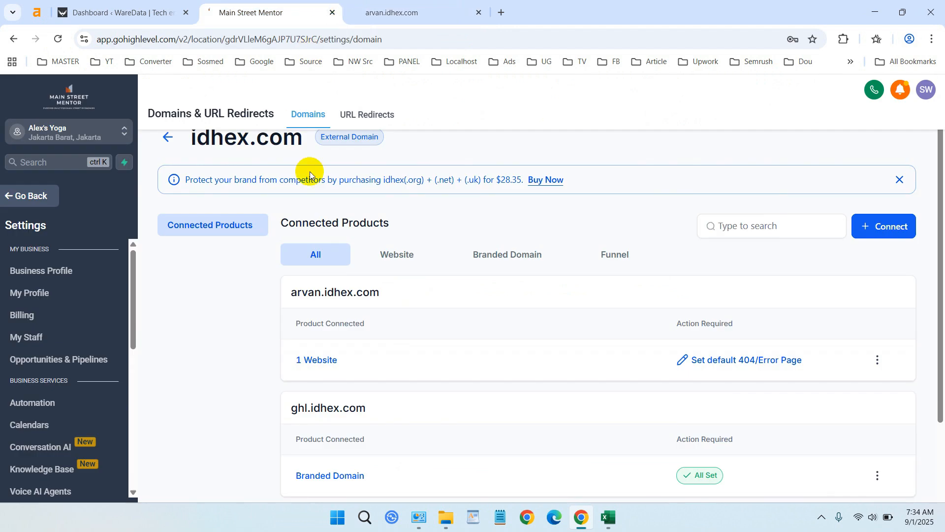
pyautogui.click(37, 199)
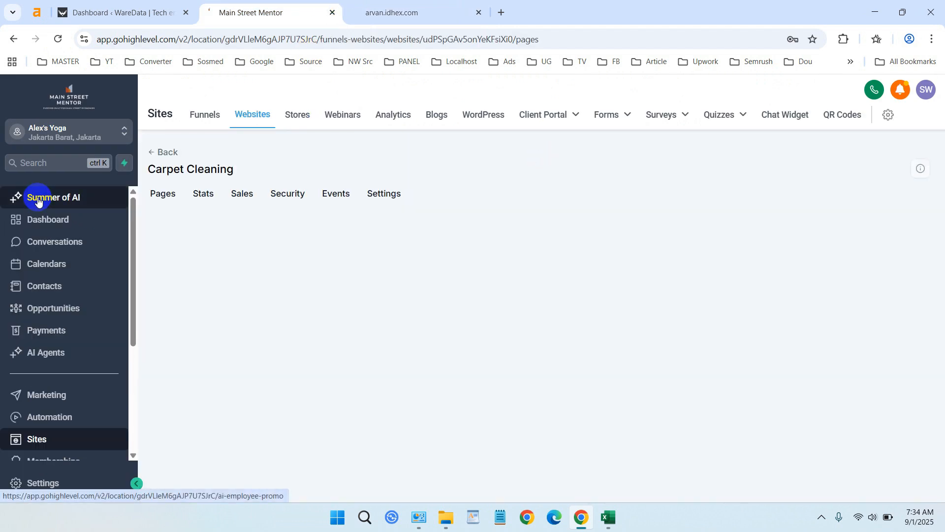
pyautogui.scroll(-3, 74, 411)
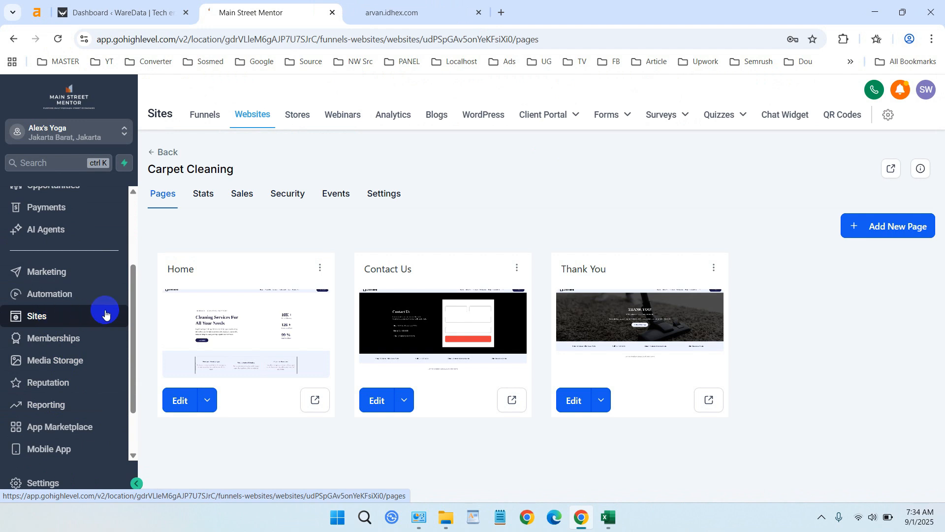
# Step: Open the Carpet Cleaning website's settings and review its domain, path, favicon, tracking code, chat widget, payment and optimization options
pyautogui.click(392, 203)
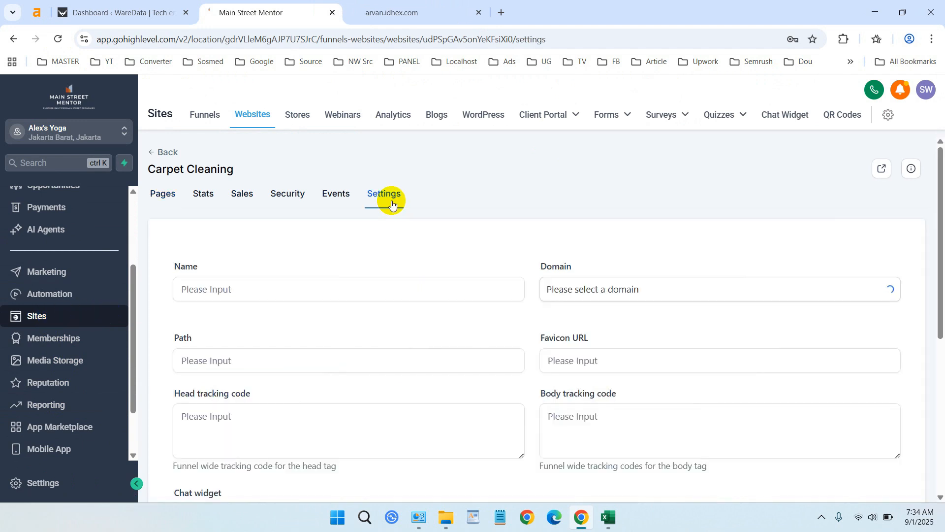
pyautogui.scroll(-1, 397, 224)
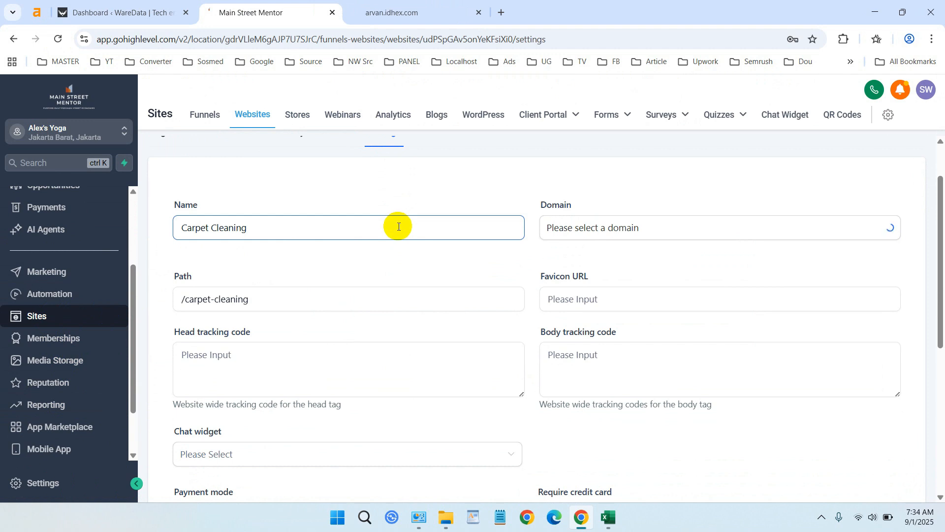
pyautogui.click(212, 297)
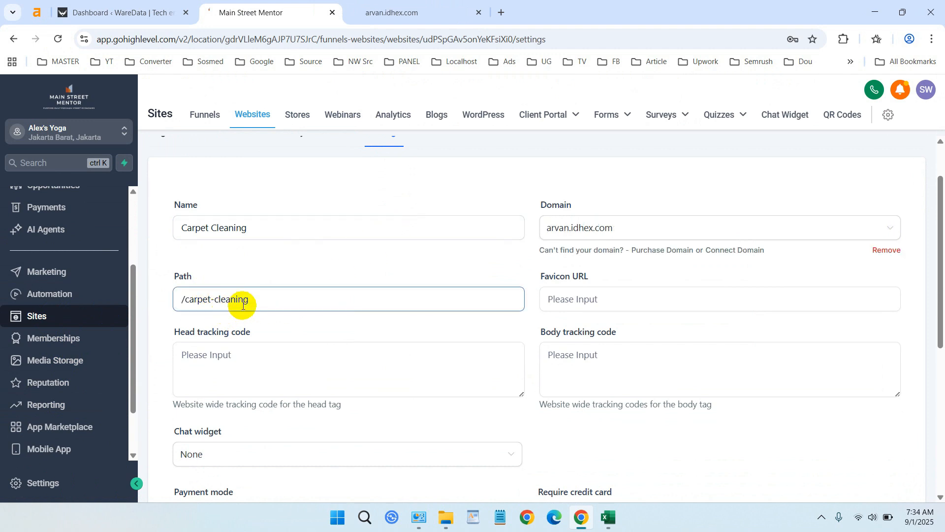
pyautogui.moveTo(272, 298); pyautogui.dragTo(160, 305)
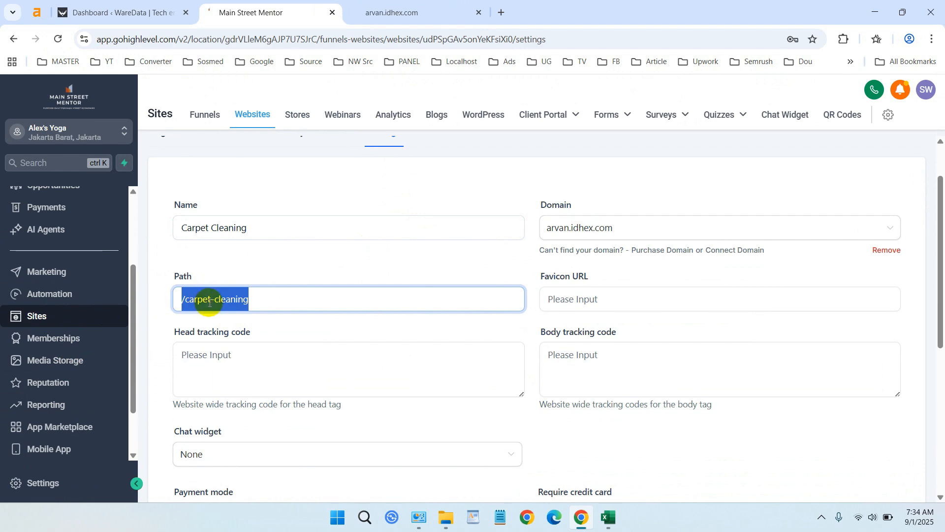
pyautogui.scroll(-5, 377, 320)
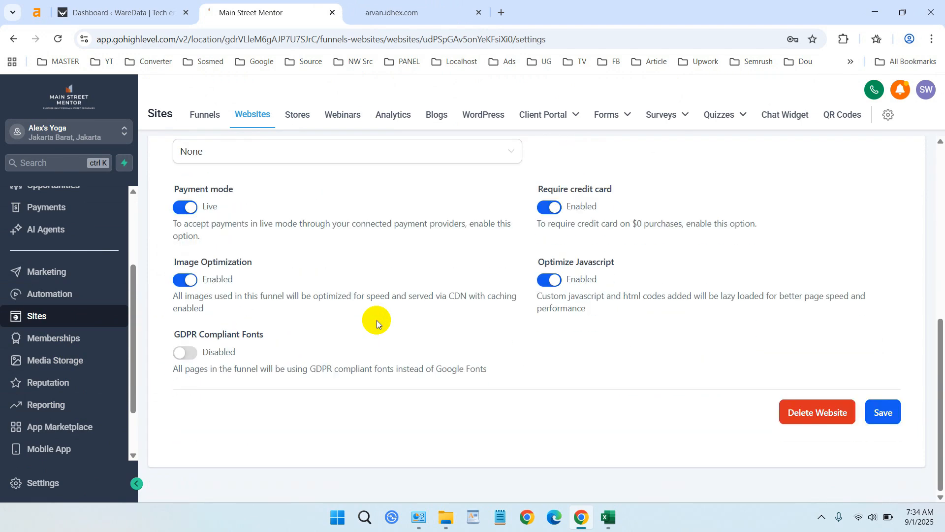
pyautogui.scroll(1, 377, 320)
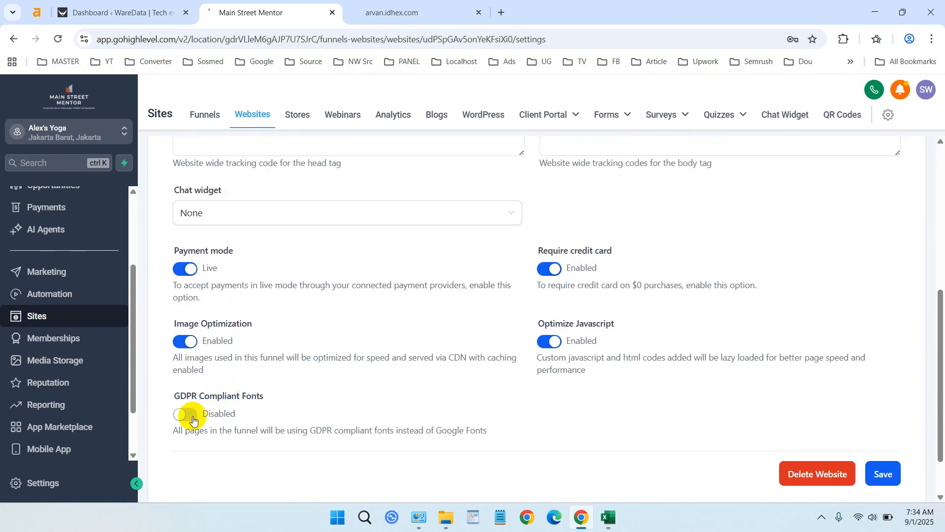
pyautogui.scroll(3, 193, 419)
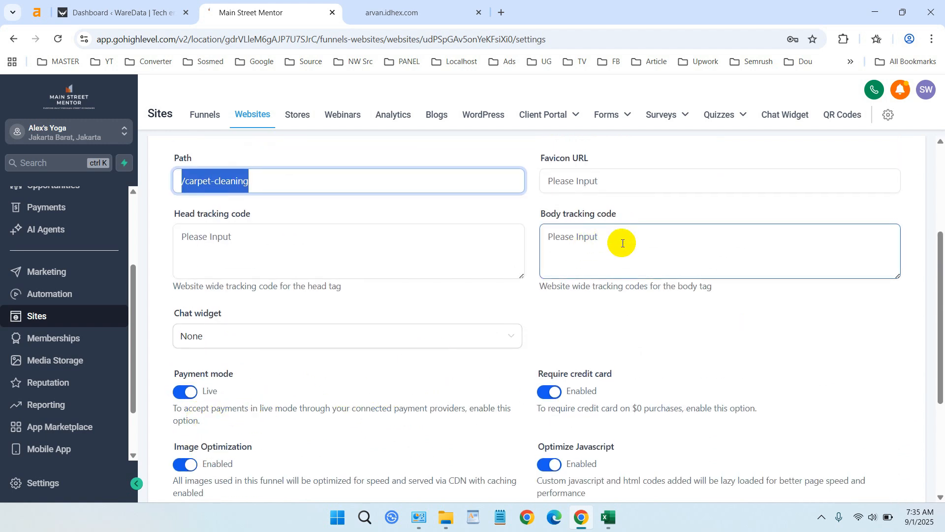
pyautogui.click(622, 243)
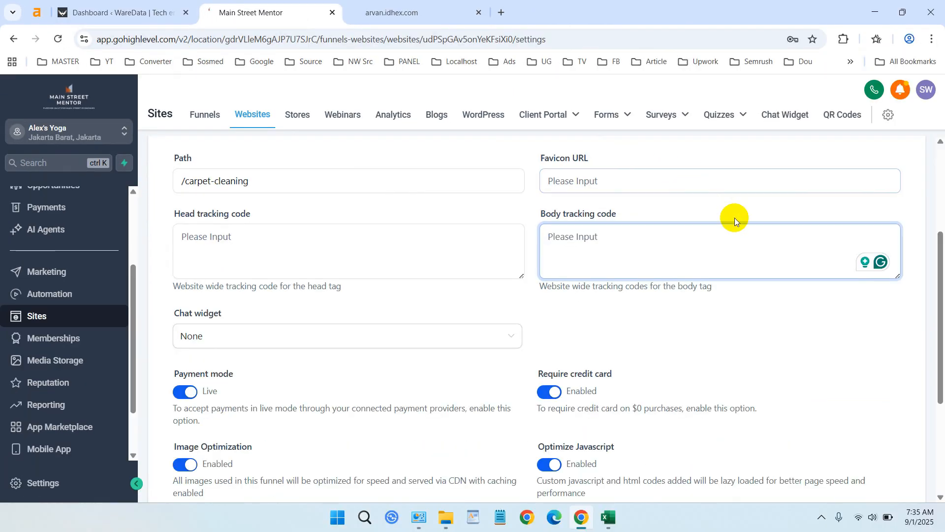
pyautogui.scroll(3, 733, 217)
pyautogui.scroll(2, 733, 221)
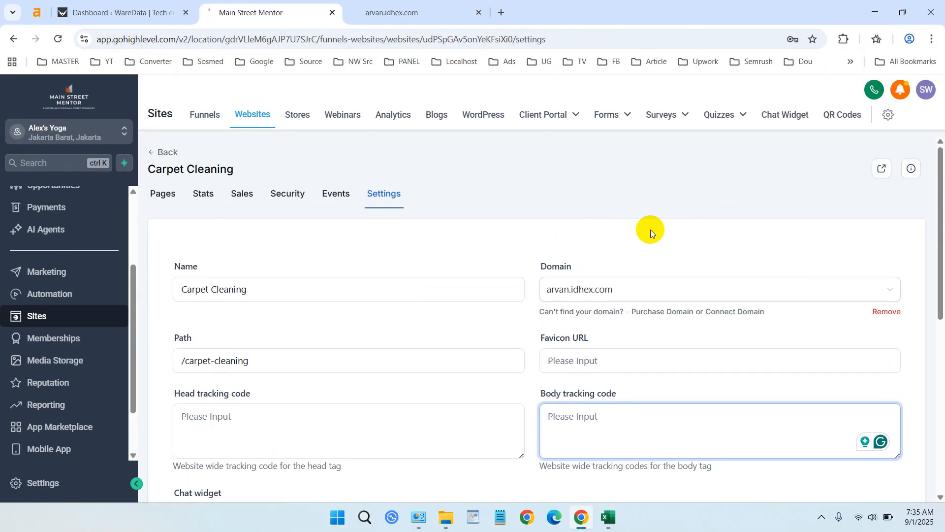
# Step: Return to the website's page list, open the Home page for editing and look over its hero section
pyautogui.click(164, 193)
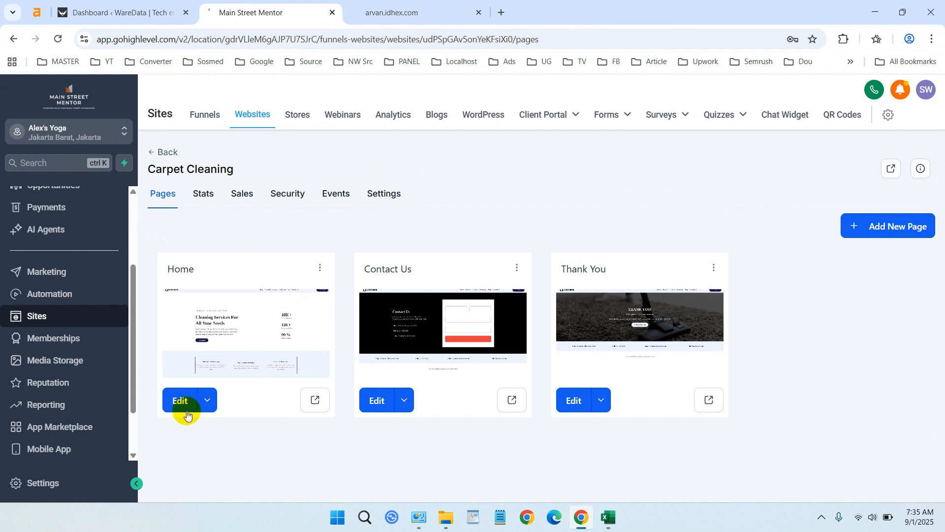
pyautogui.click(178, 401)
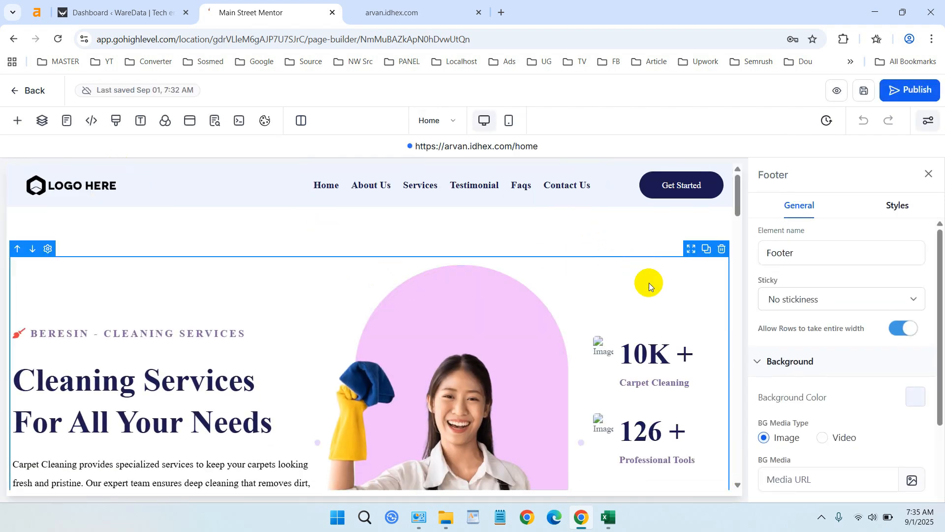
pyautogui.scroll(-5, 659, 295)
pyautogui.scroll(-9, 684, 313)
pyautogui.scroll(11, 685, 319)
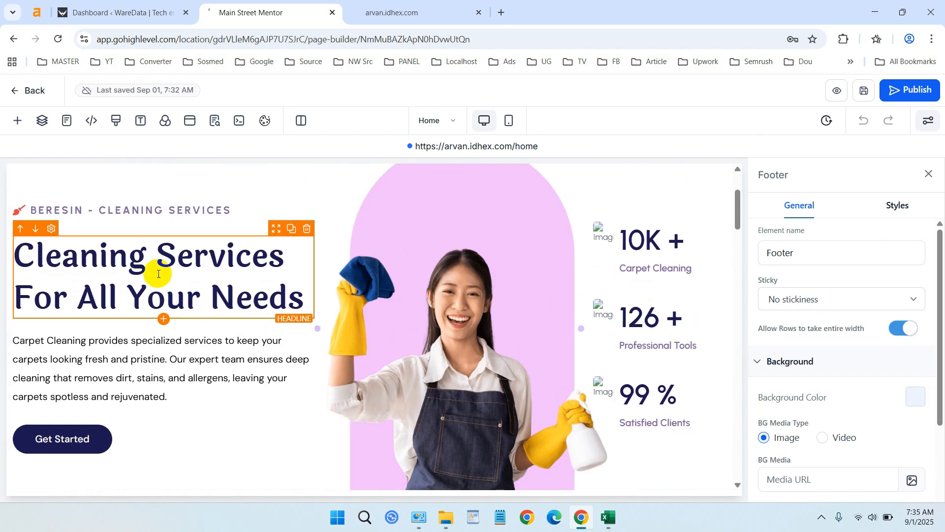
# Step: Select the hero headline, review its typography, color and icon settings, and try inserting a hyphen before "Services"
pyautogui.click(158, 274)
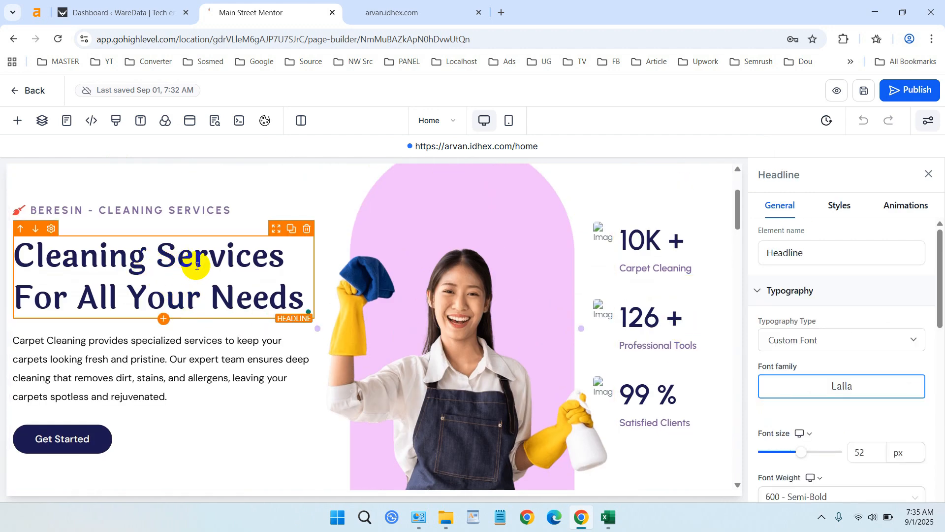
pyautogui.scroll(-2, 874, 265)
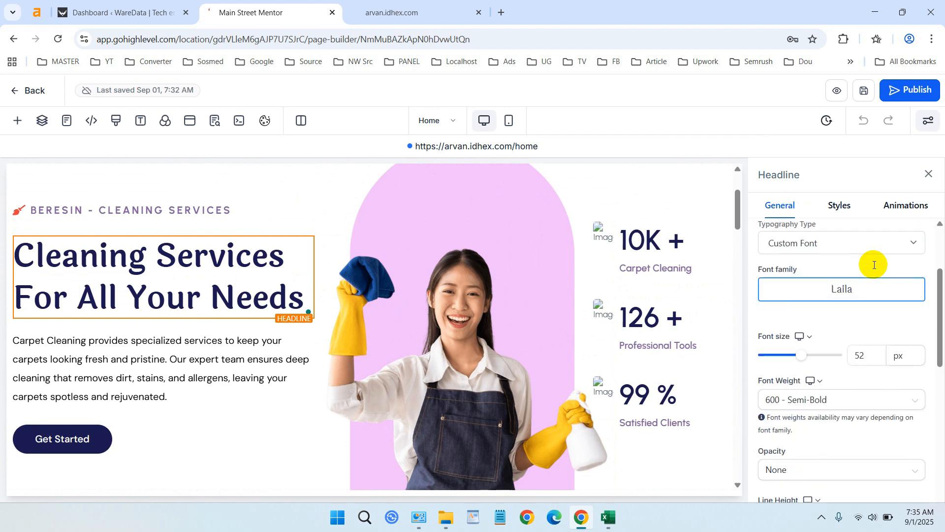
pyautogui.scroll(2, 871, 268)
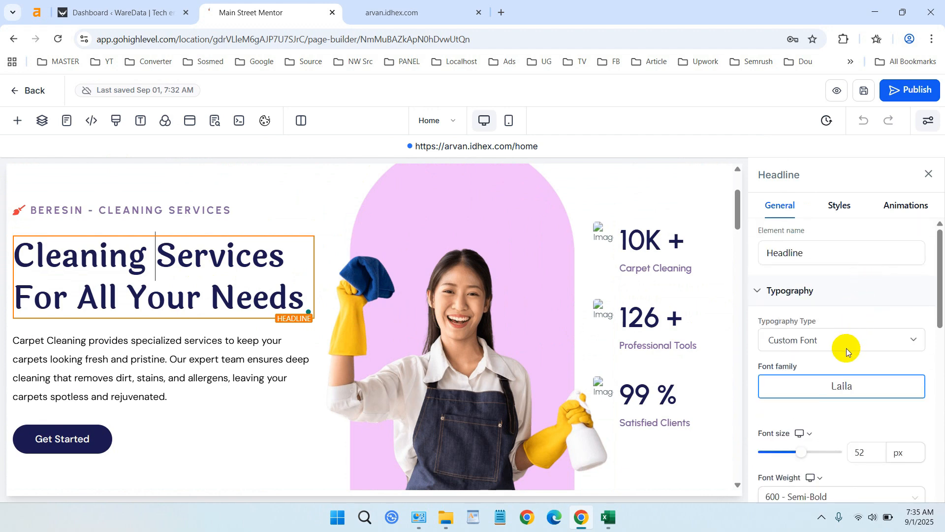
pyautogui.scroll(-2, 843, 345)
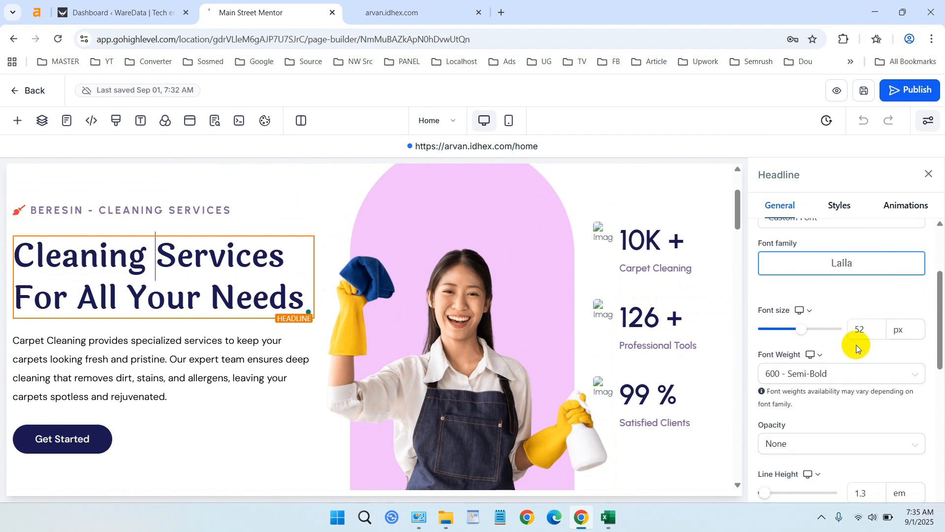
pyautogui.scroll(-4, 855, 344)
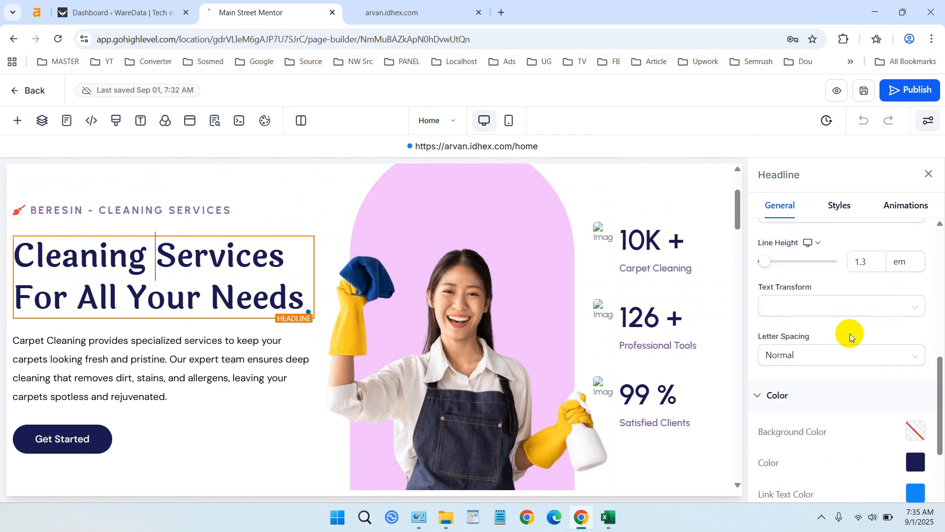
pyautogui.scroll(-3, 850, 332)
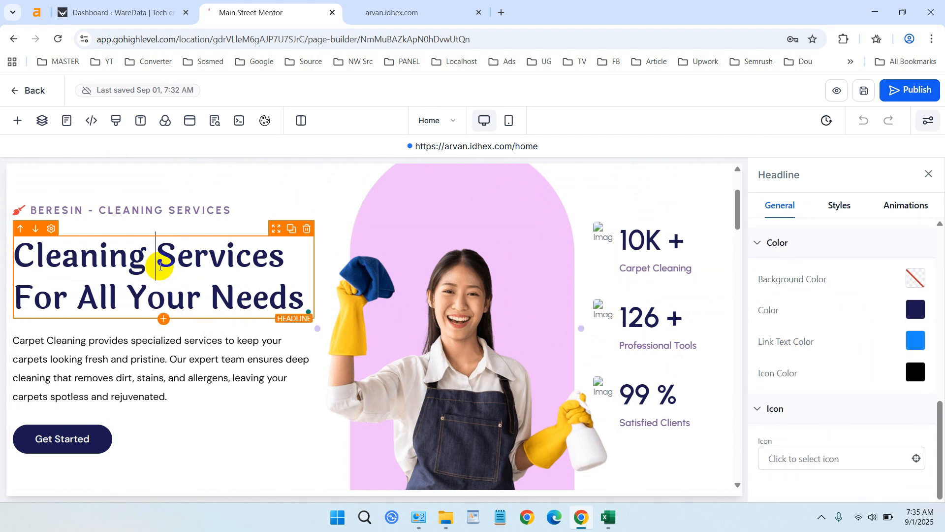
pyautogui.write('-')
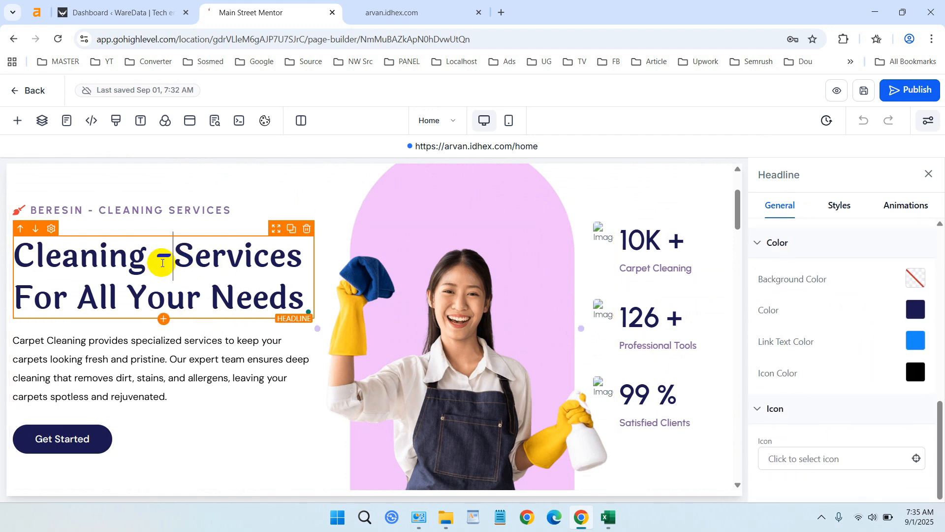
pyautogui.press('BackSpace')
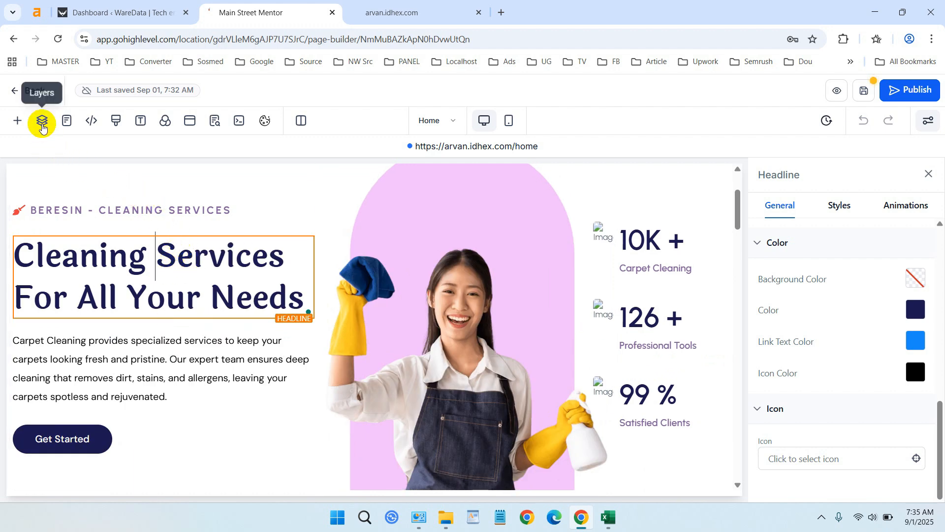
# Step: Expand the Page and Popup groups in the layer list, view the popup, and close both the popup and the list
pyautogui.click(42, 123)
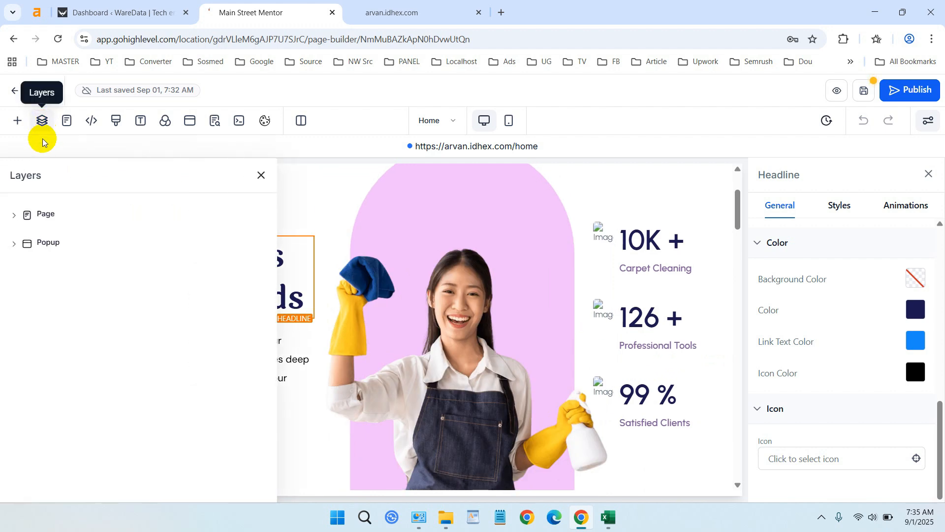
pyautogui.click(17, 215)
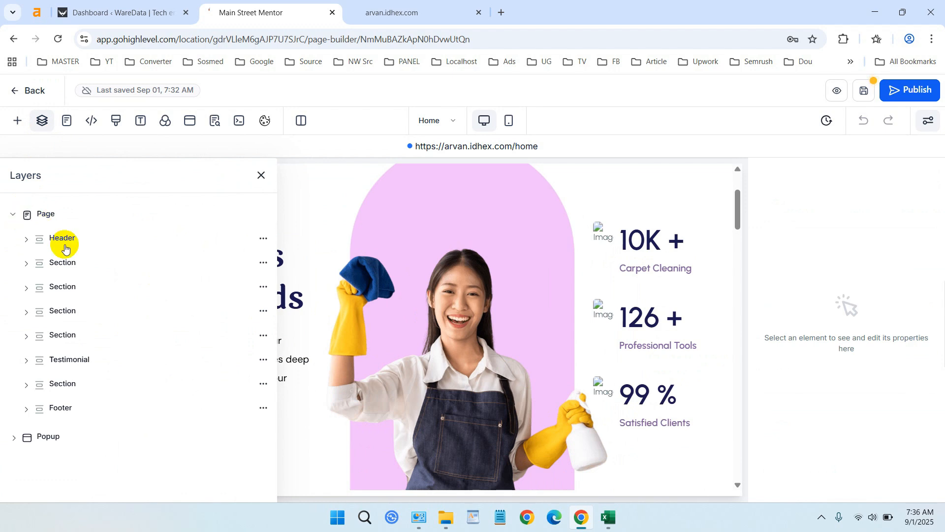
pyautogui.click(14, 438)
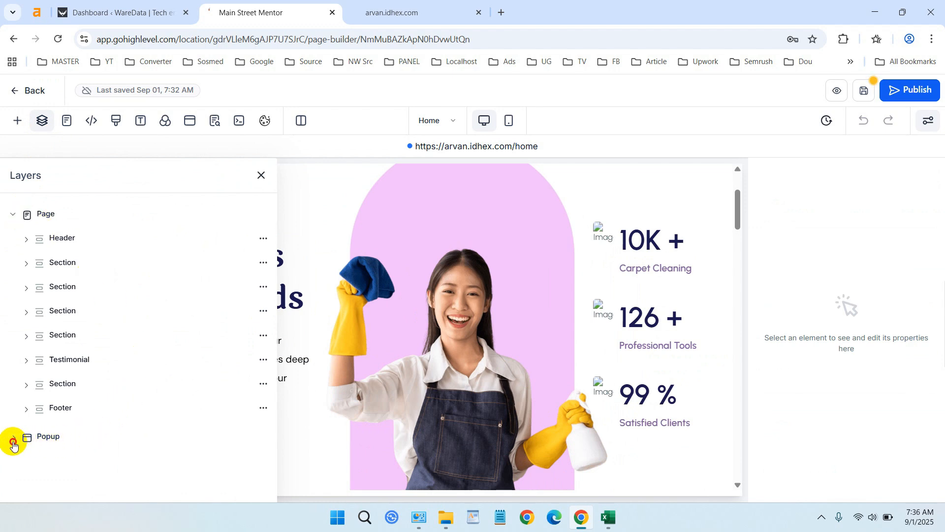
pyautogui.click(47, 437)
pyautogui.click(46, 440)
pyautogui.click(51, 463)
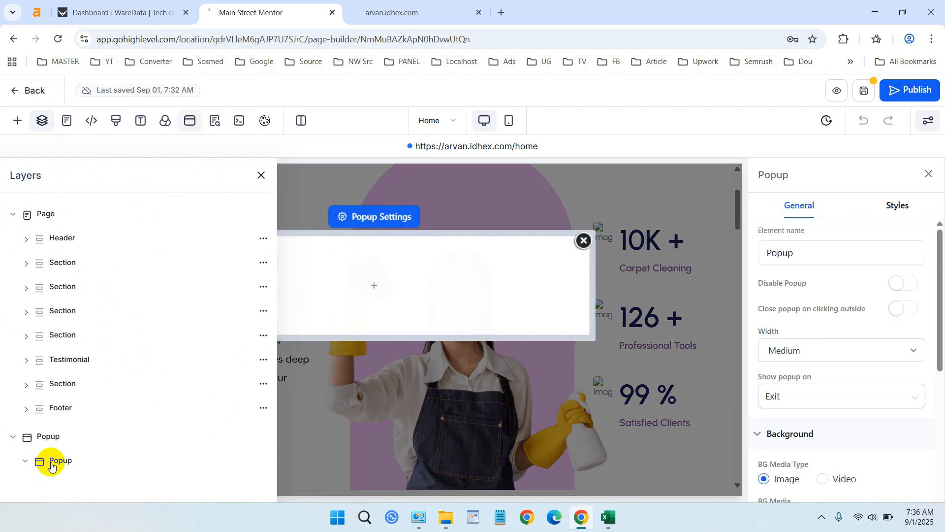
pyautogui.click(581, 240)
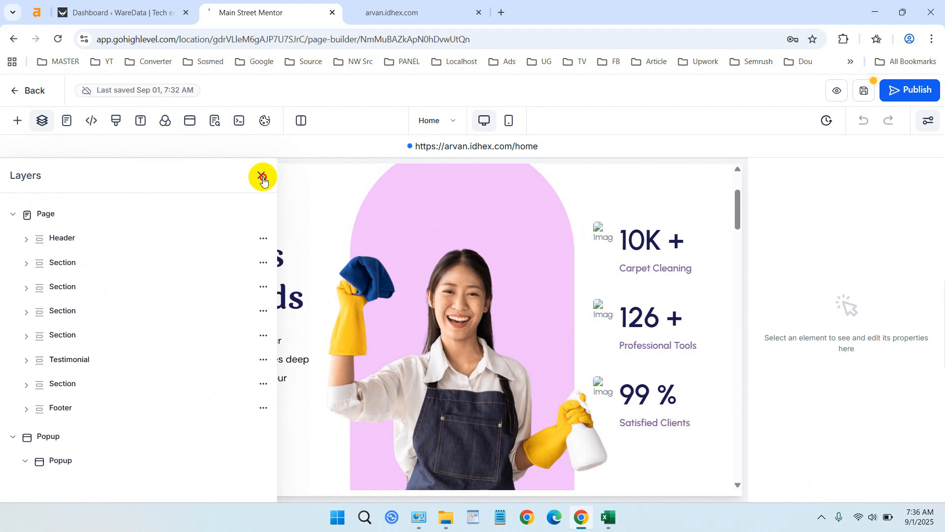
pyautogui.click(263, 178)
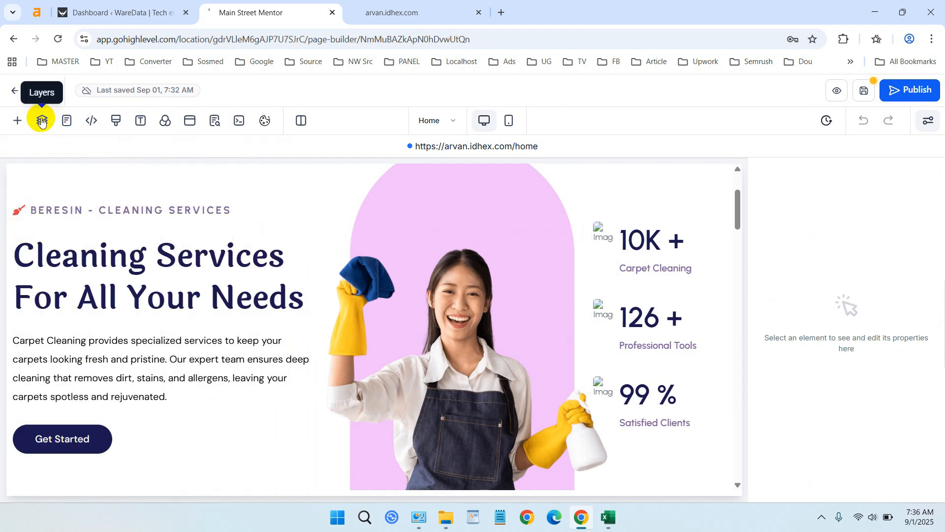
# Step: Add a 1 Column row directly below the Home page's header
pyautogui.scroll(3, 317, 185)
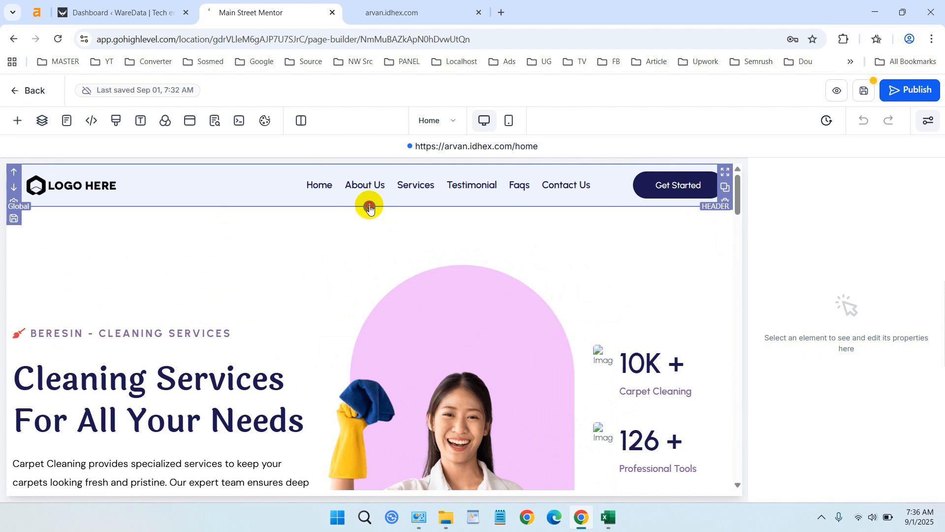
pyautogui.click(370, 207)
pyautogui.click(280, 212)
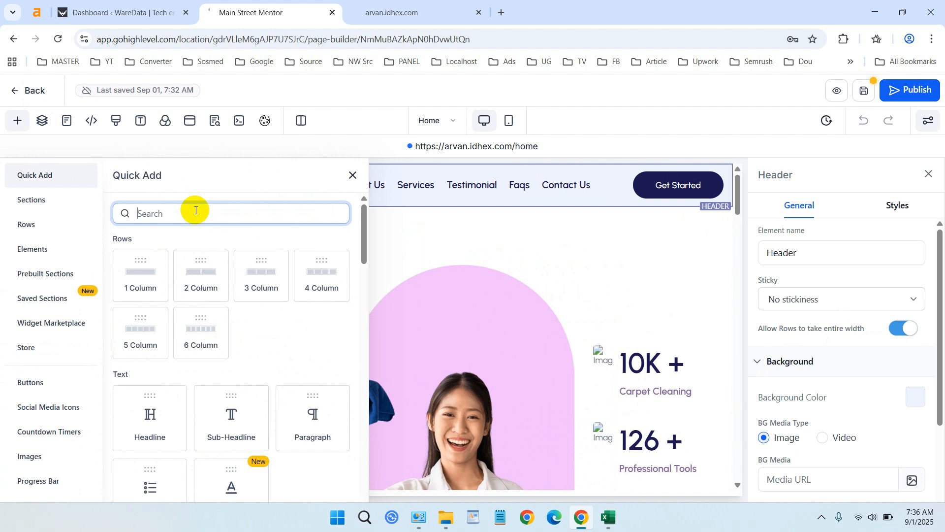
pyautogui.click(152, 279)
# Step: Start adding an element to the new 1 Column row, search the elements for "code", and clear the search
pyautogui.click(370, 263)
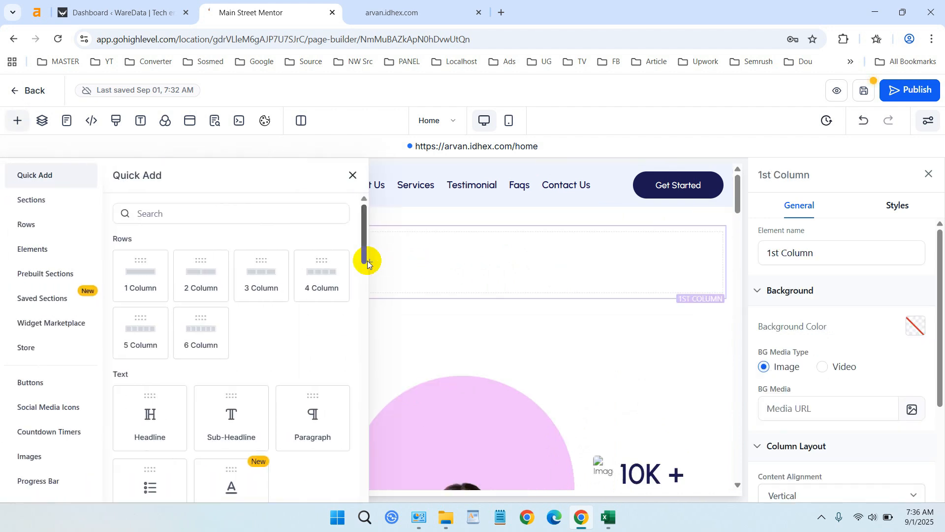
pyautogui.click(238, 215)
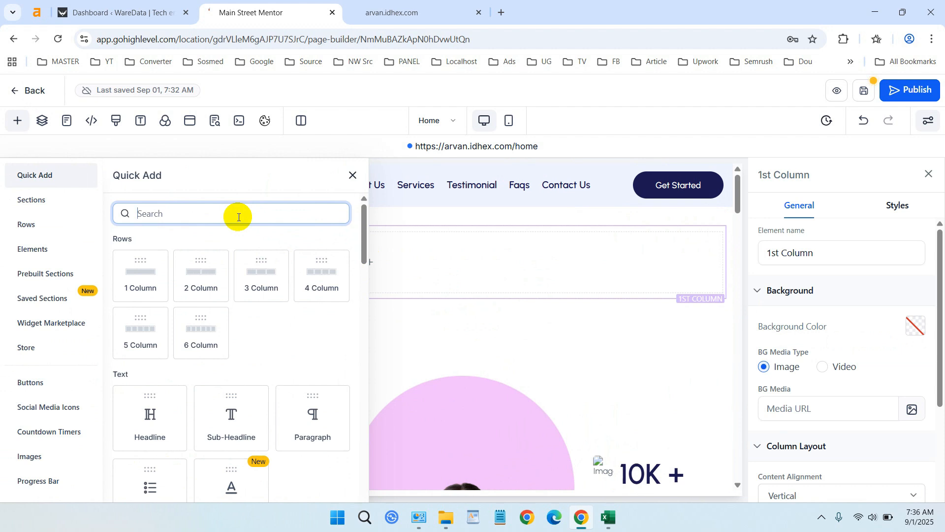
pyautogui.write('code')
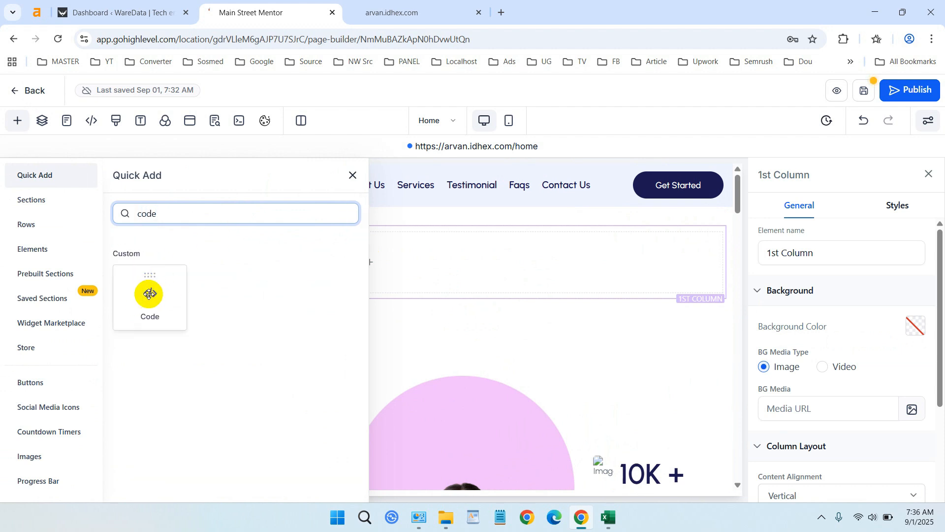
pyautogui.press('BackSpace')
pyautogui.press('BackSpace')
pyautogui.press('BackSpace')
pyautogui.press('BackSpace')
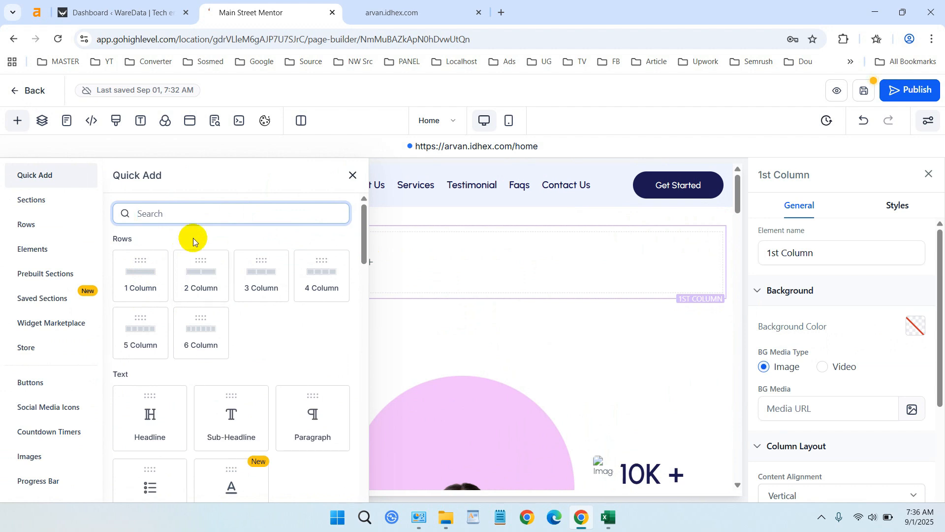
# Step: Search the elements for "form", place a Form in the new column, and assign it Form Registrasi Yoga
pyautogui.write('form')
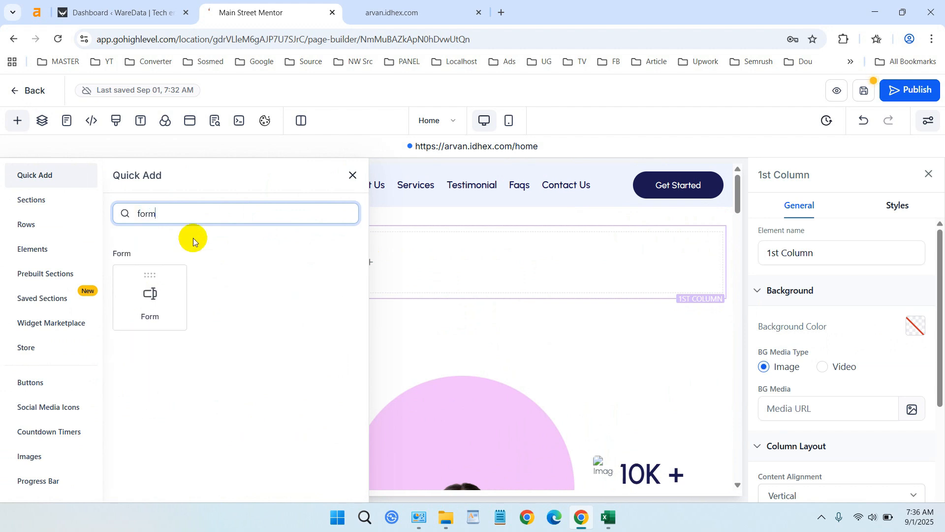
pyautogui.moveTo(163, 283); pyautogui.dragTo(438, 264)
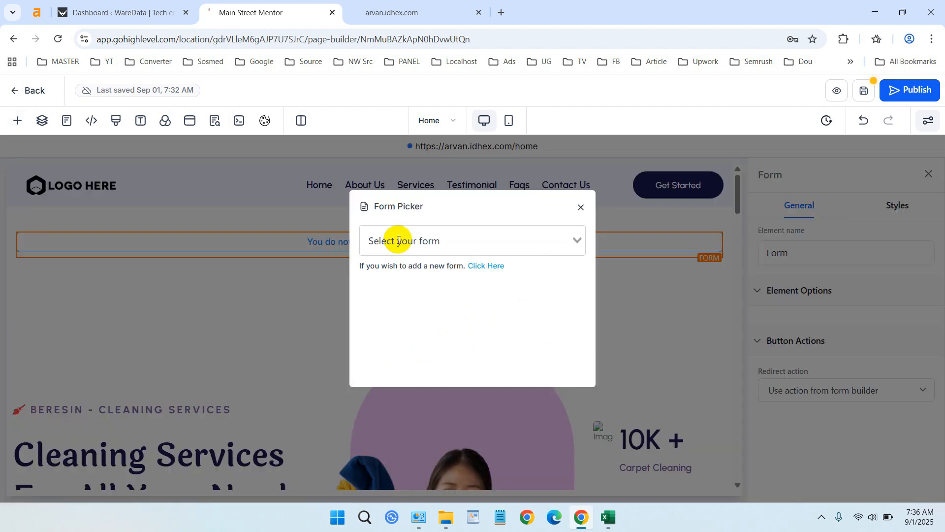
pyautogui.click(472, 241)
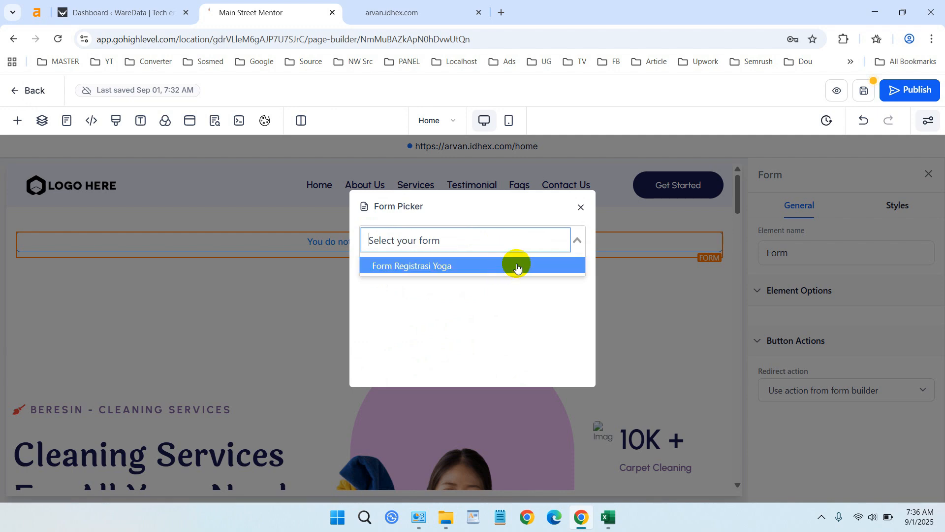
pyautogui.click(489, 266)
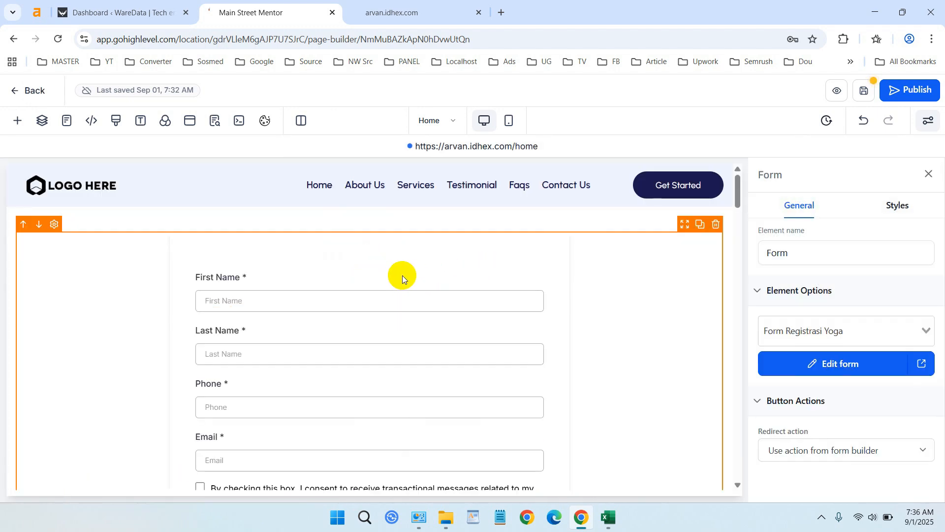
pyautogui.scroll(-5, 485, 318)
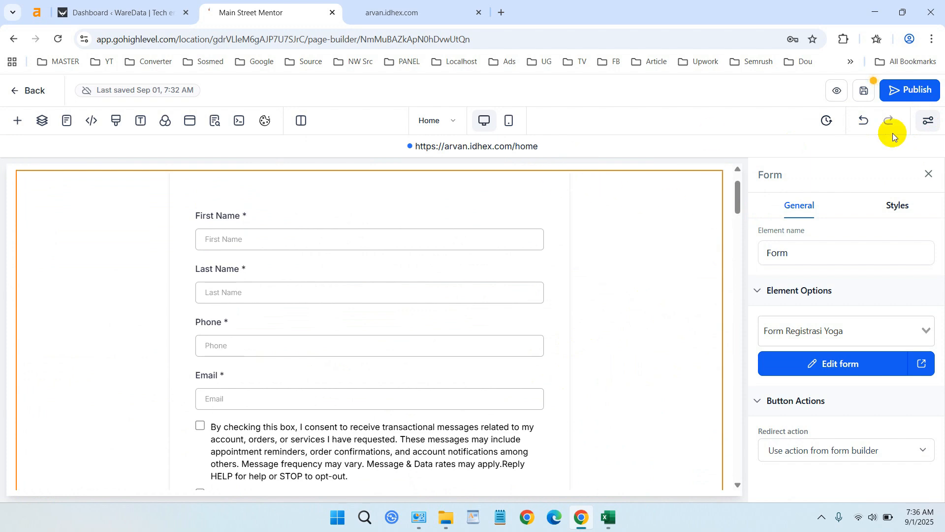
# Step: Leave the Home page editor without saving the changes and open the Contact Us page's settings
pyautogui.click(31, 94)
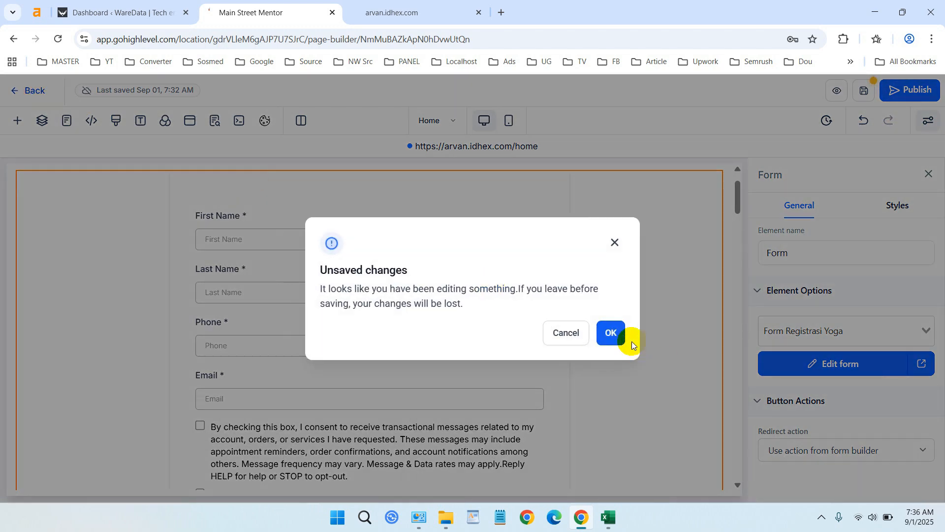
pyautogui.click(614, 335)
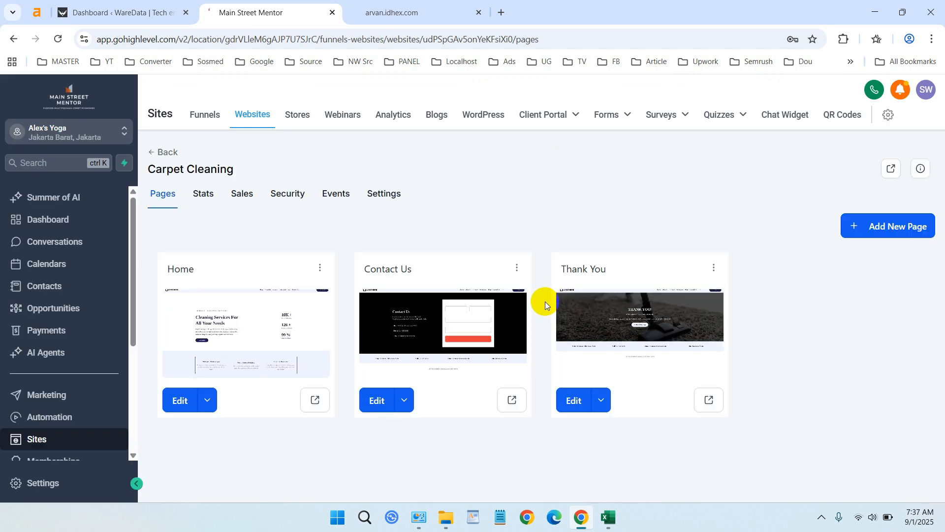
pyautogui.click(516, 268)
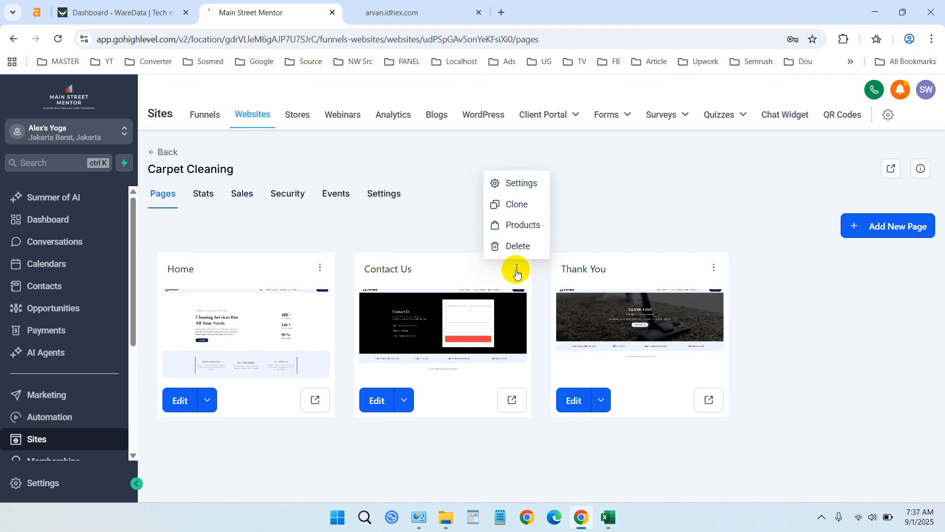
pyautogui.click(522, 183)
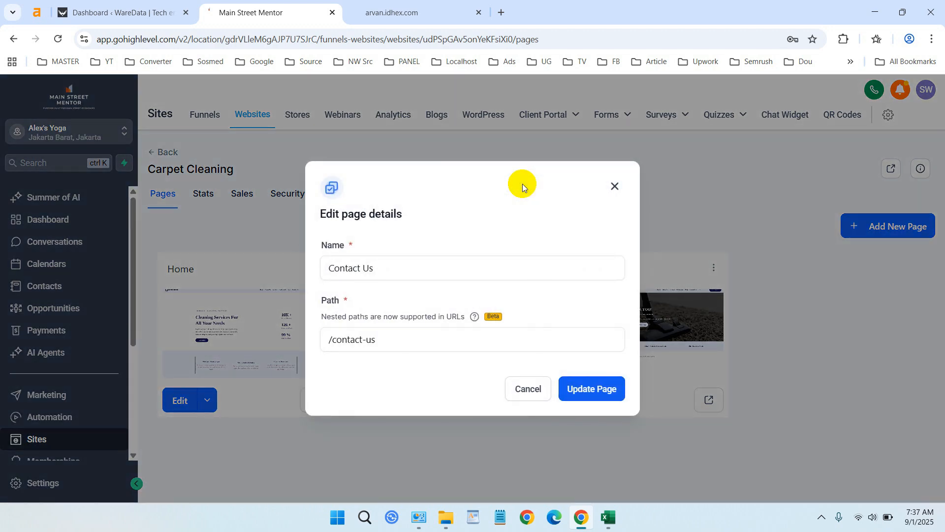
# Step: Examine the Contact Us page's path by highlighting its text, leaving the path as it is
pyautogui.click(394, 339)
pyautogui.moveTo(394, 338); pyautogui.dragTo(333, 338)
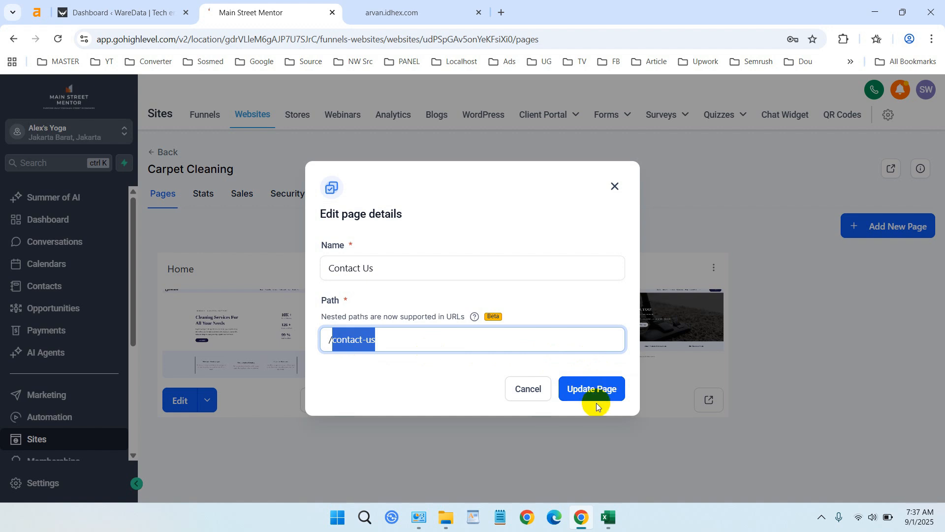
pyautogui.click(417, 341)
pyautogui.moveTo(468, 342); pyautogui.dragTo(291, 338)
pyautogui.click(443, 339)
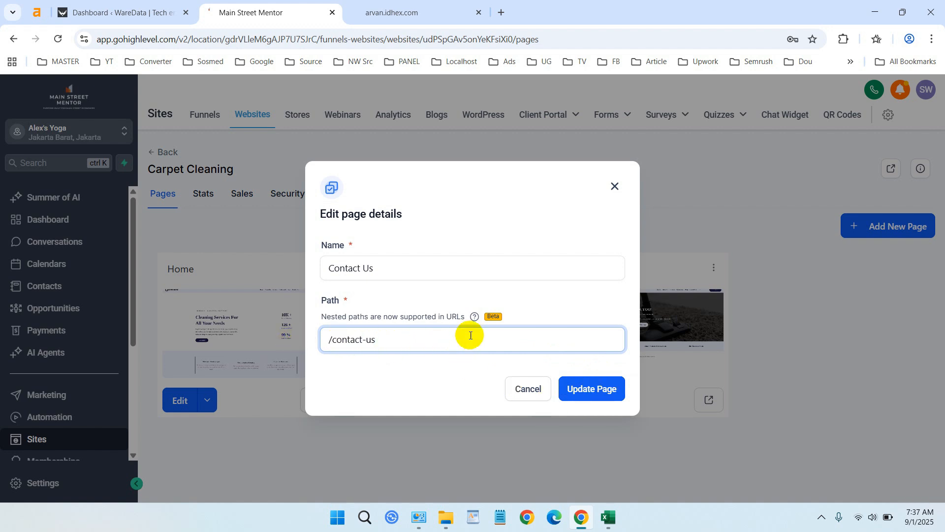